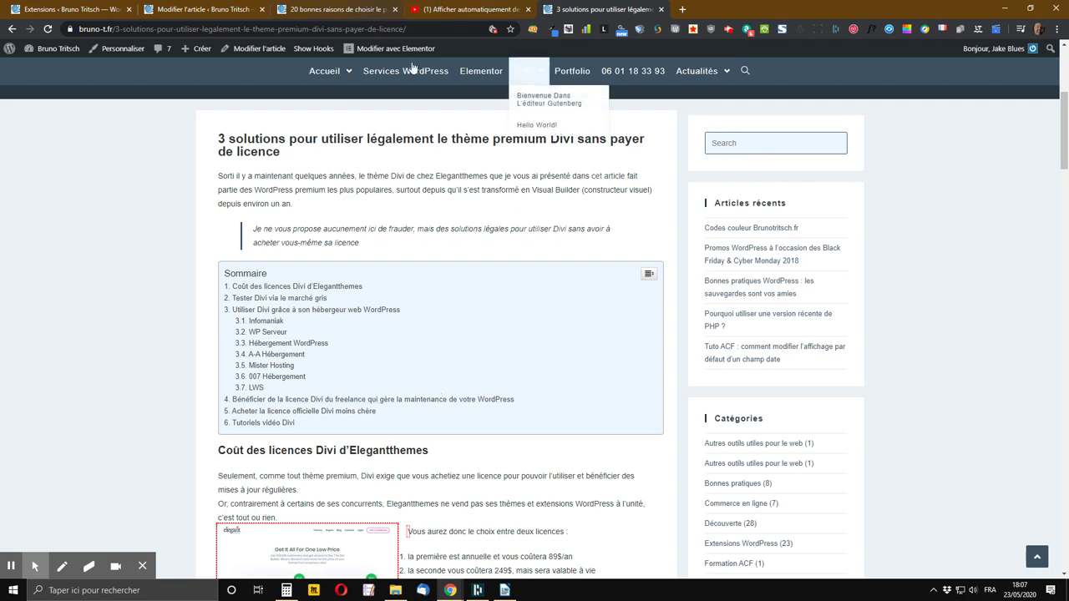
# - Switch to the YouTube video about Easy Table of Contents and like it
pyautogui.click(493, 9)
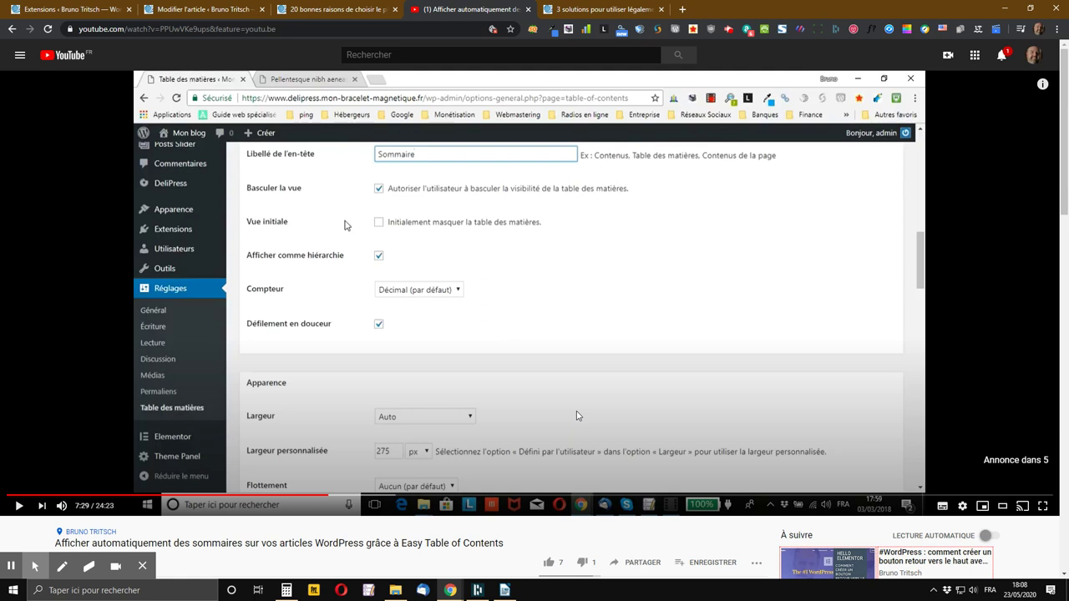
pyautogui.scroll(-1, 576, 415)
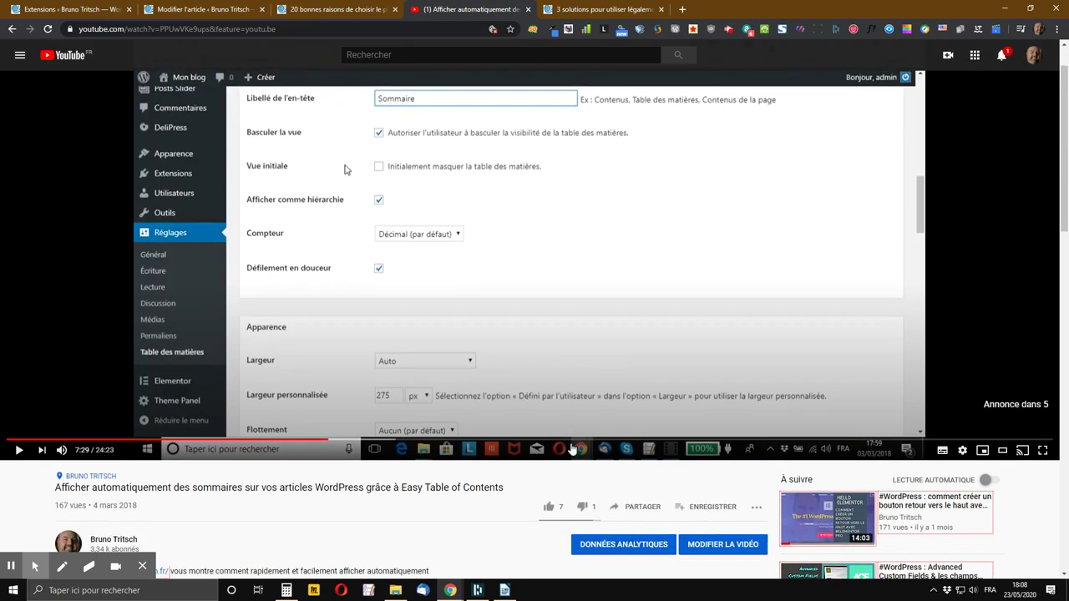
pyautogui.click(549, 509)
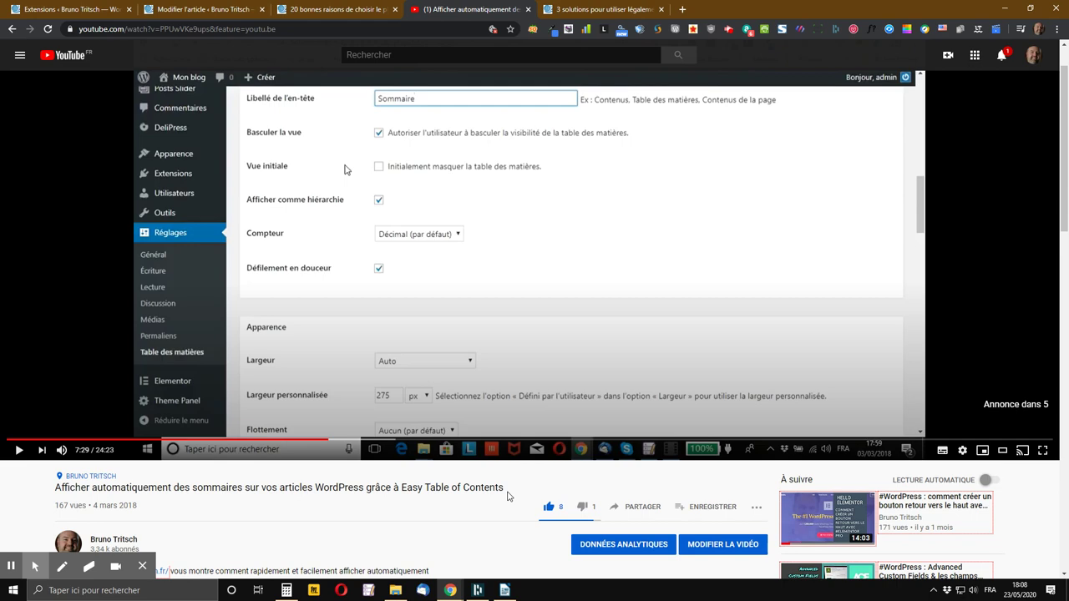
# - Expand the video's description and look through its recommended WordPress theme, extension and hosting links
pyautogui.scroll(-2, 476, 501)
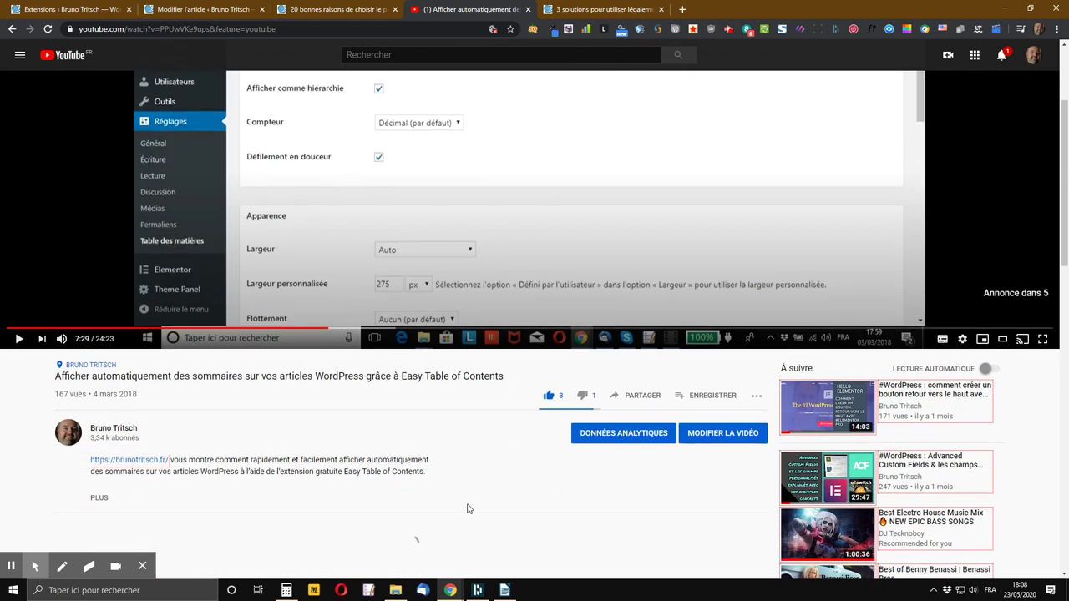
pyautogui.scroll(-2, 56, 470)
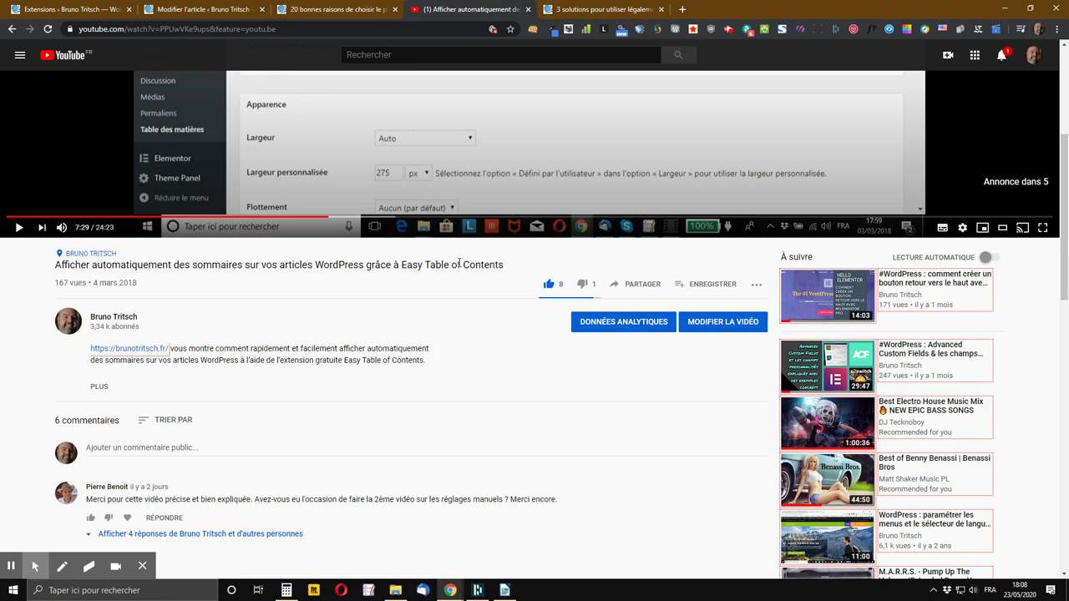
pyautogui.click(102, 388)
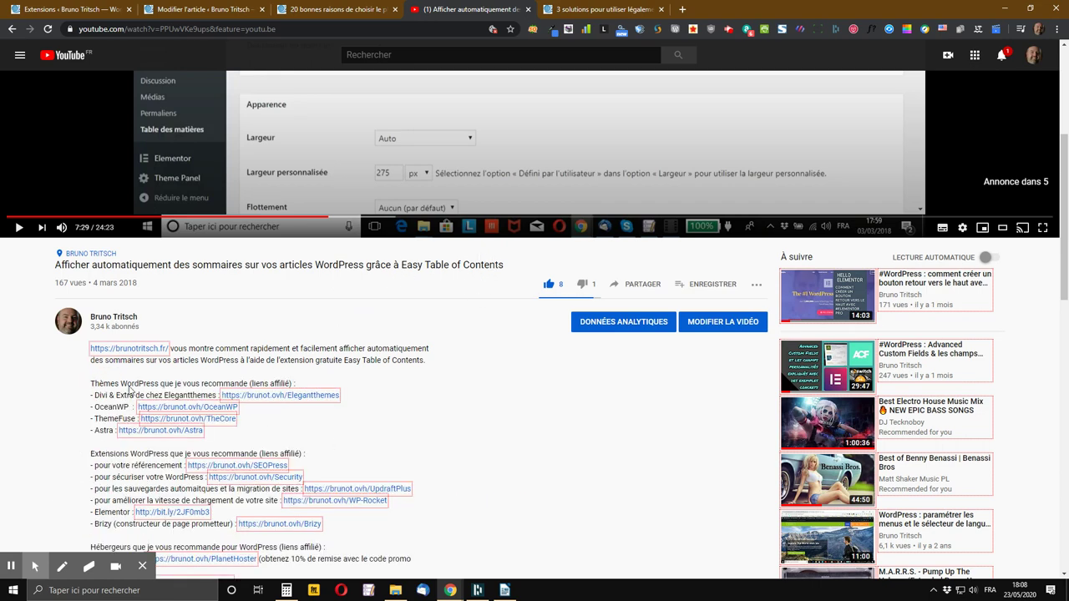
pyautogui.scroll(-2, 163, 306)
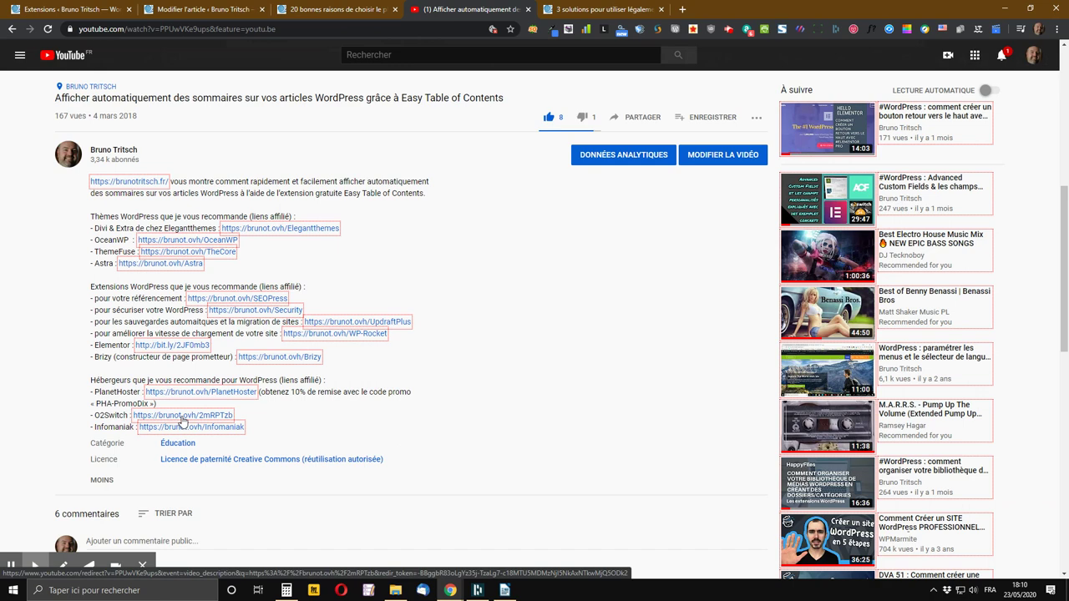
# - Examine the published Infomaniak hosting article from its title down past the embedded video
pyautogui.click(300, 8)
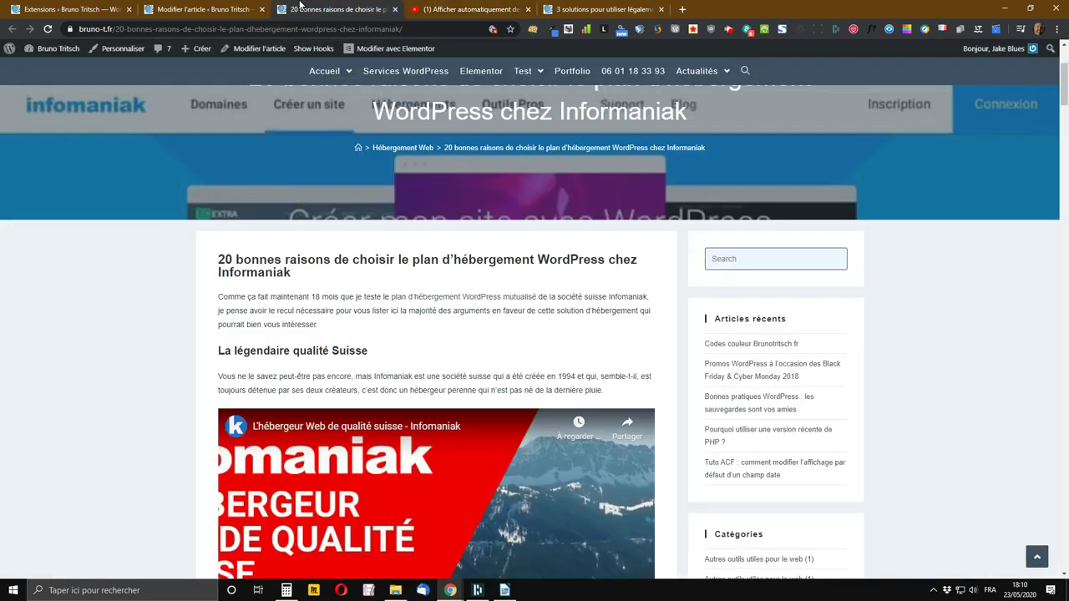
pyautogui.scroll(-3, 292, 275)
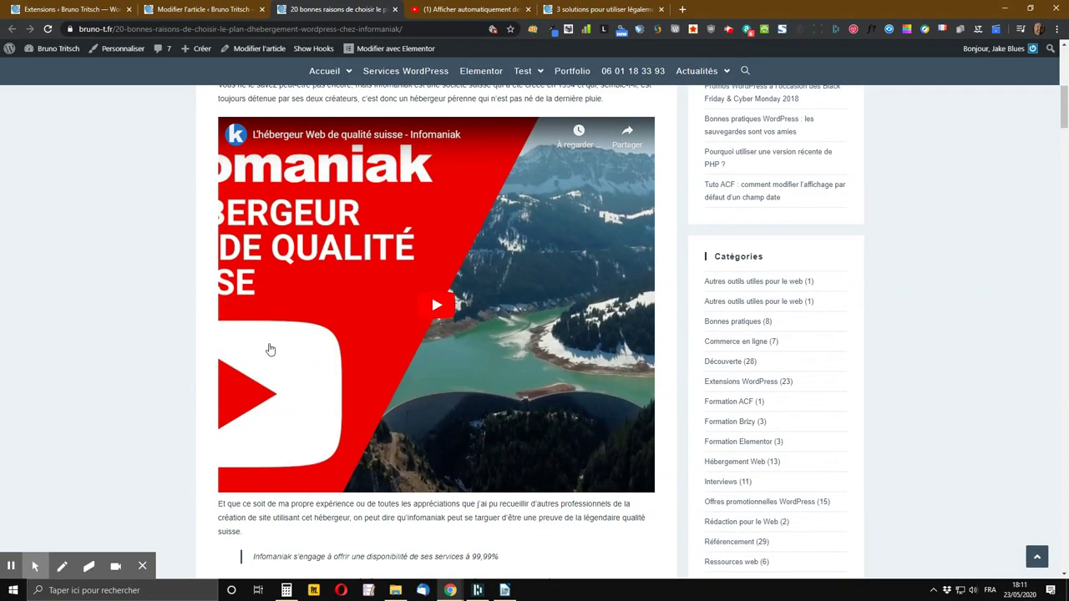
pyautogui.scroll(5, 272, 356)
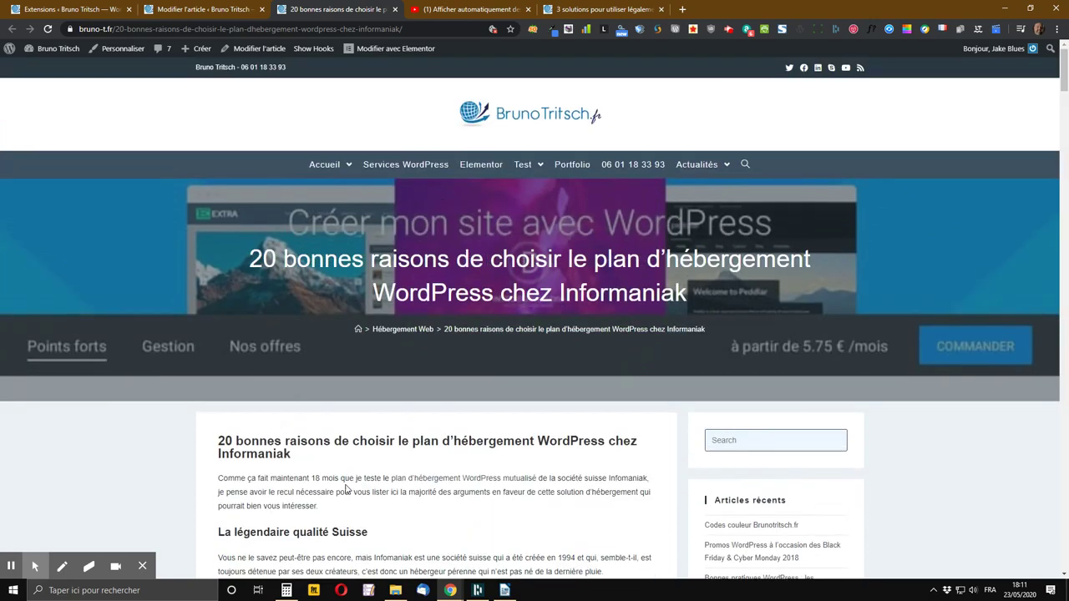
pyautogui.scroll(-2, 422, 455)
pyautogui.scroll(-5, 420, 449)
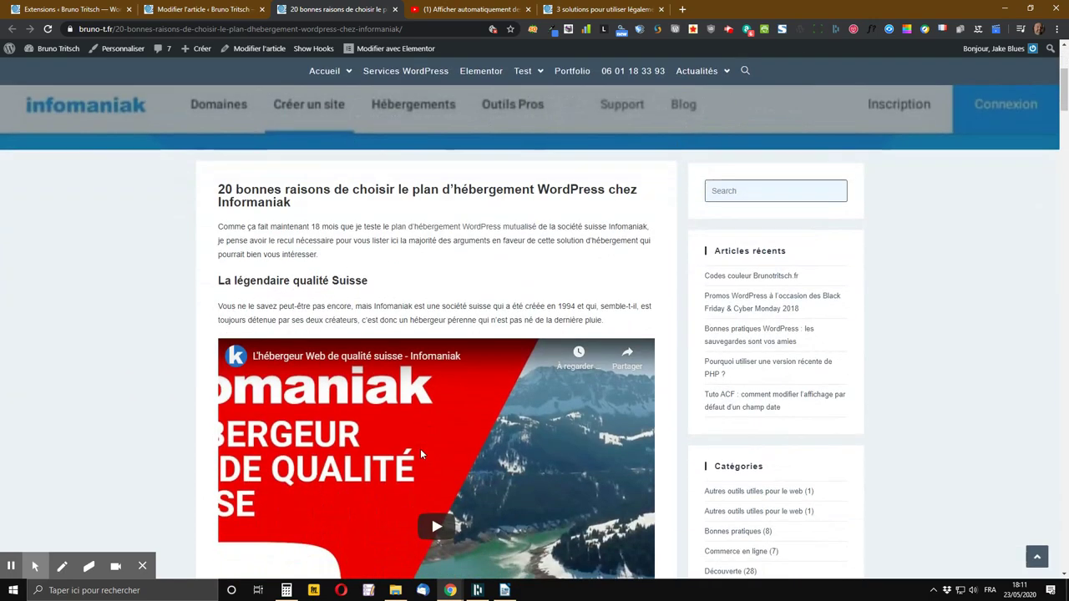
pyautogui.scroll(5, 405, 447)
pyautogui.scroll(3, 405, 446)
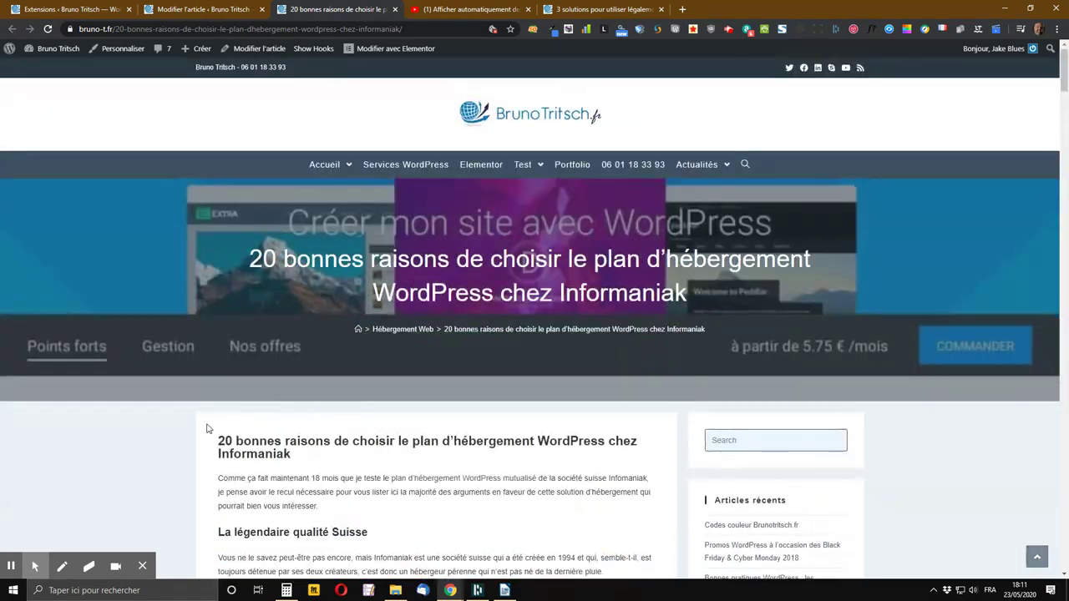
pyautogui.scroll(-4, 275, 430)
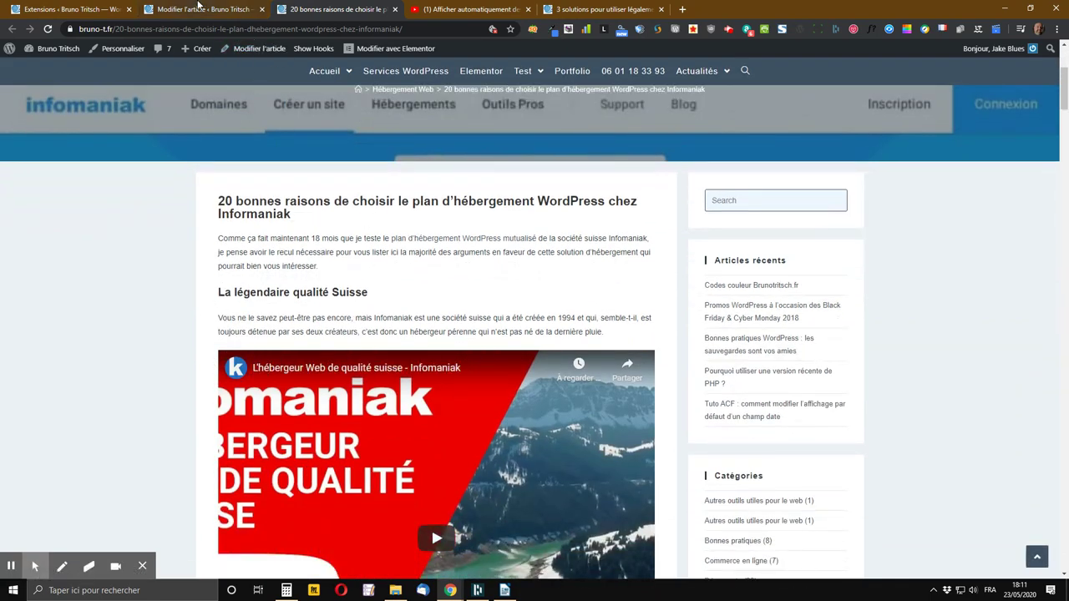
# - Open the settings of Easy Table of Contents from the installed extensions and look over the available options
pyautogui.click(95, 8)
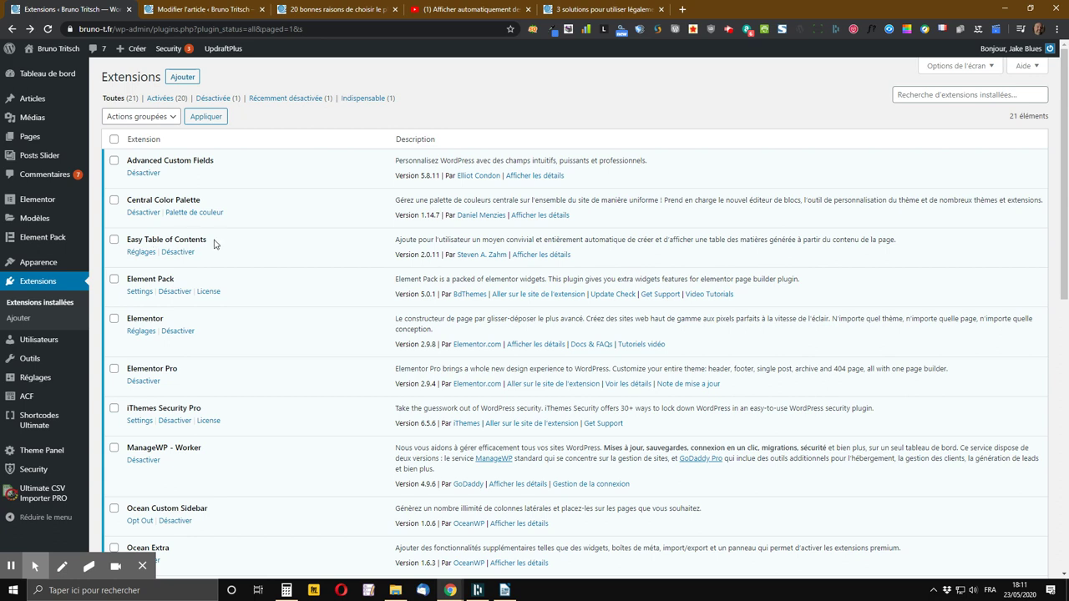
pyautogui.click(140, 253)
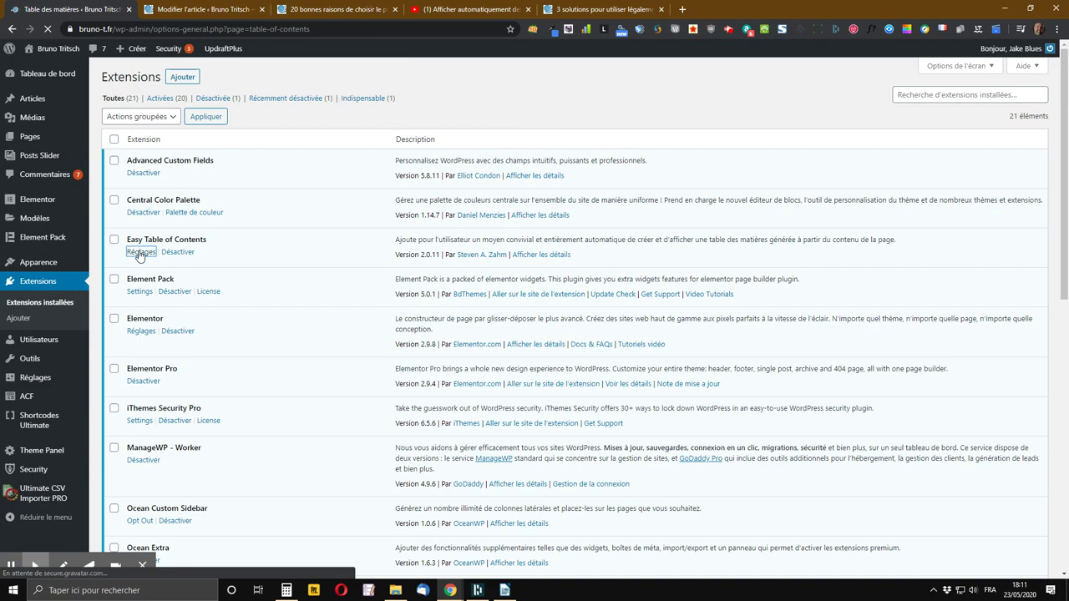
pyautogui.scroll(-10, 144, 250)
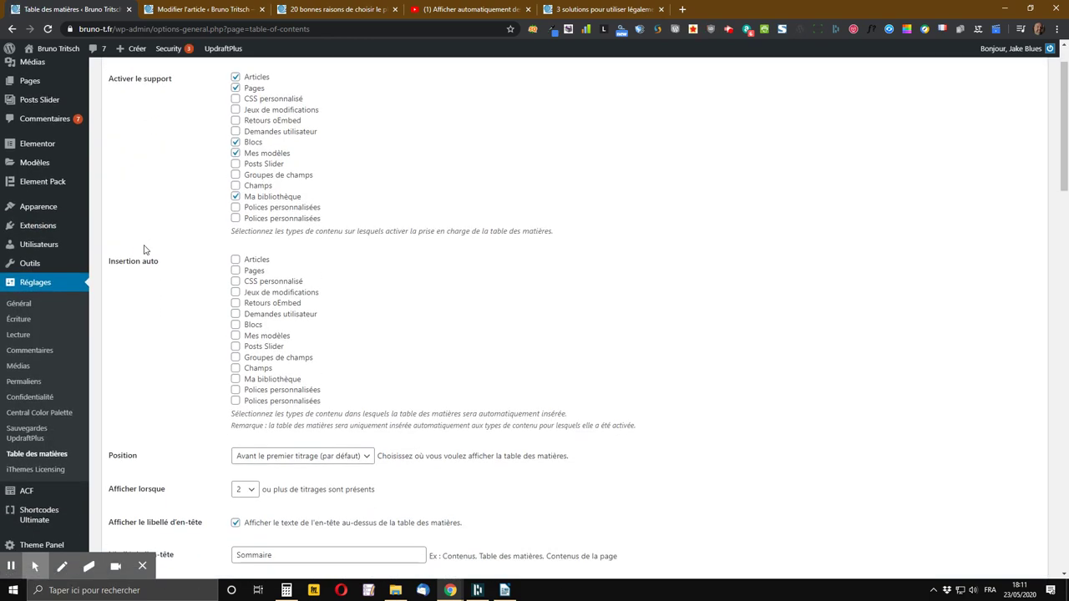
pyautogui.scroll(-6, 143, 251)
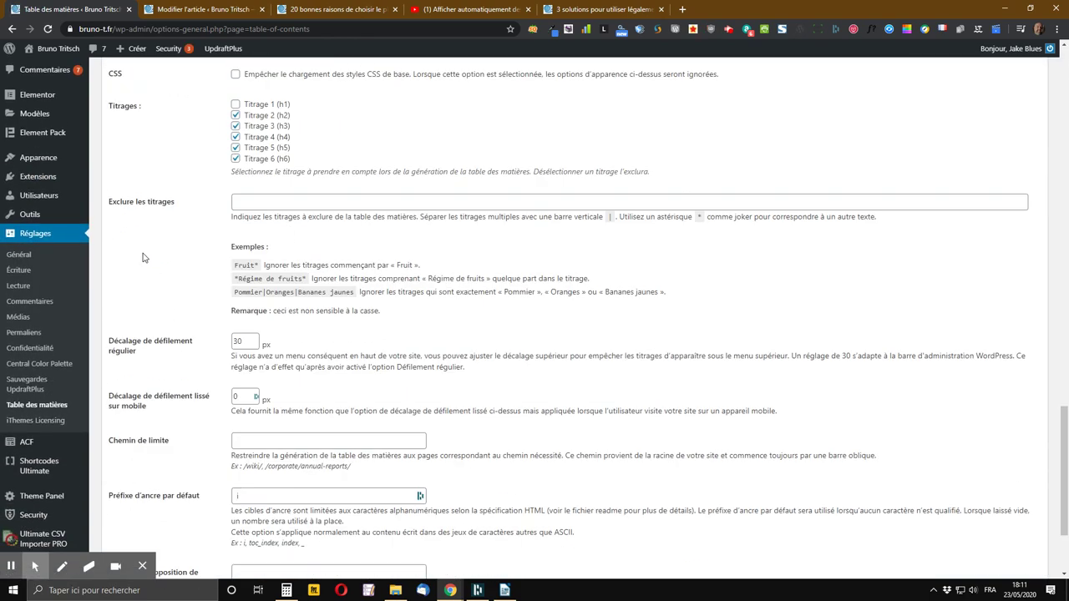
pyautogui.scroll(12, 144, 259)
pyautogui.scroll(6, 144, 263)
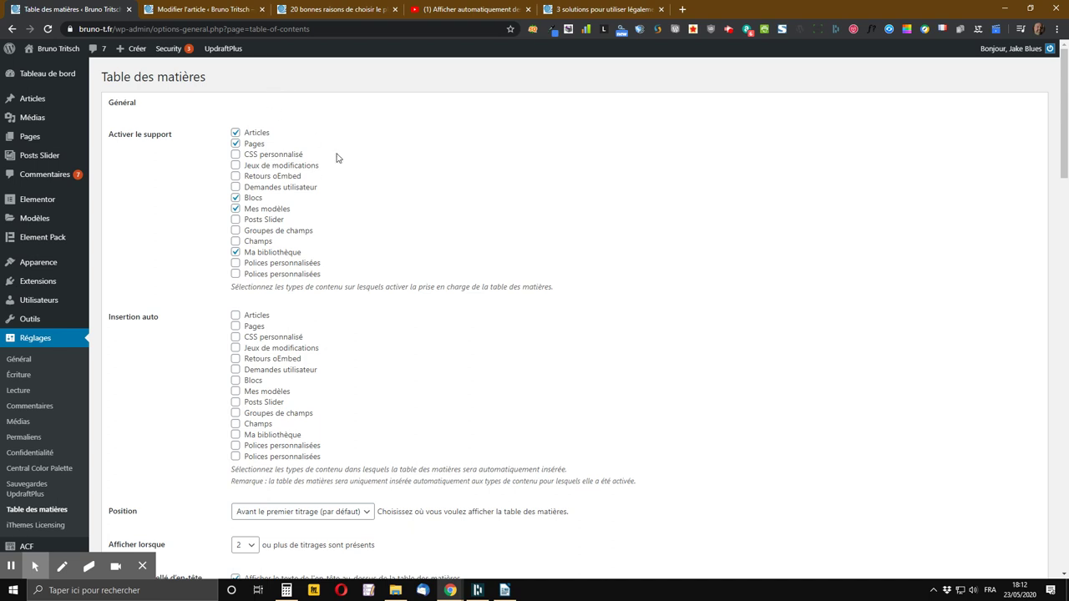
# - Disable table of contents support for the "Ma bibliothèque" content type
pyautogui.click(236, 253)
pyautogui.scroll(-2, 149, 272)
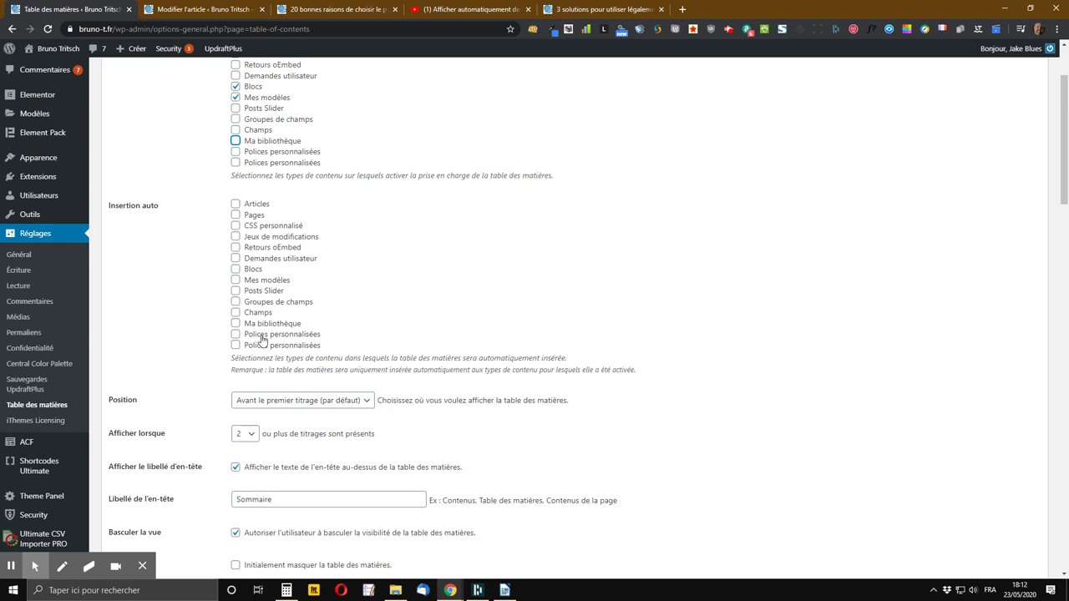
pyautogui.scroll(-1, 198, 342)
pyautogui.scroll(-3, 198, 342)
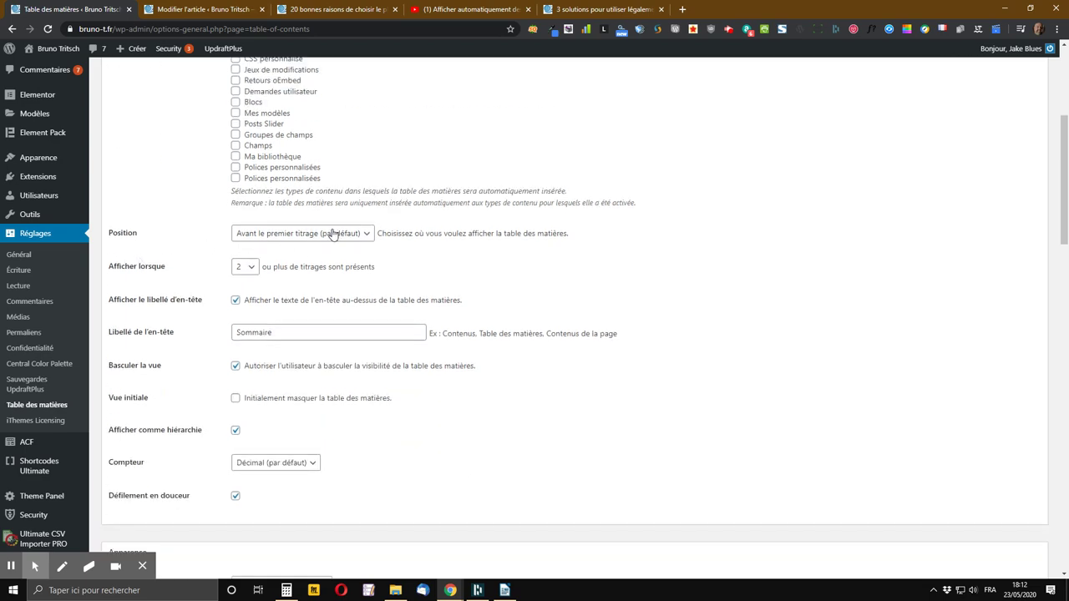
# - Compare the Infomaniak article with where the Sommaire sits in the Divi article, and return to the table of contents settings
pyautogui.click(304, 7)
pyautogui.scroll(-4, 142, 436)
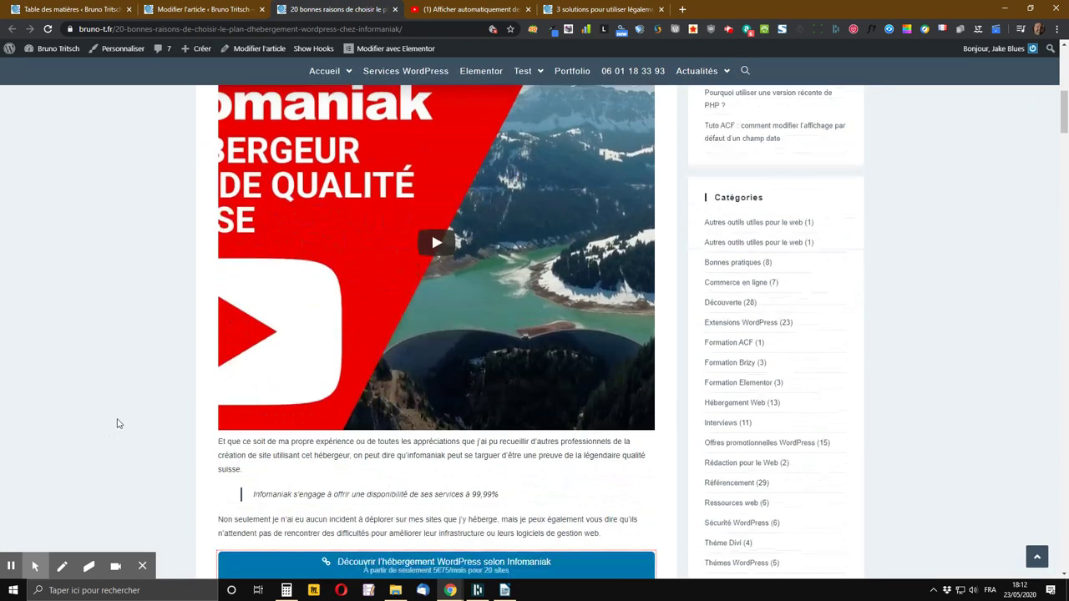
pyautogui.click(581, 6)
pyautogui.scroll(-1, 237, 276)
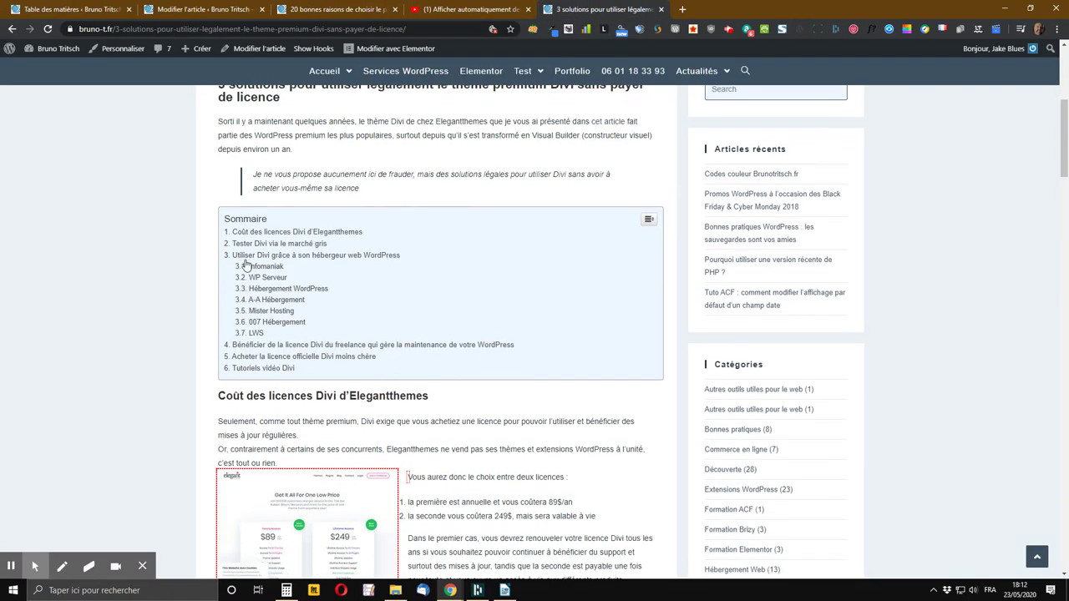
pyautogui.scroll(2, 237, 277)
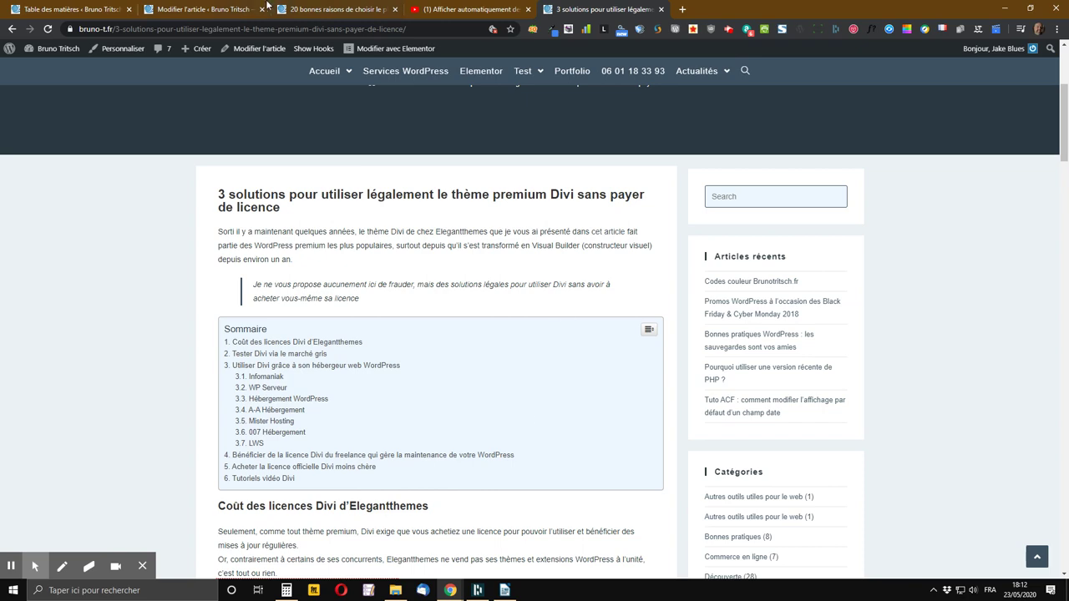
pyautogui.click(234, 6)
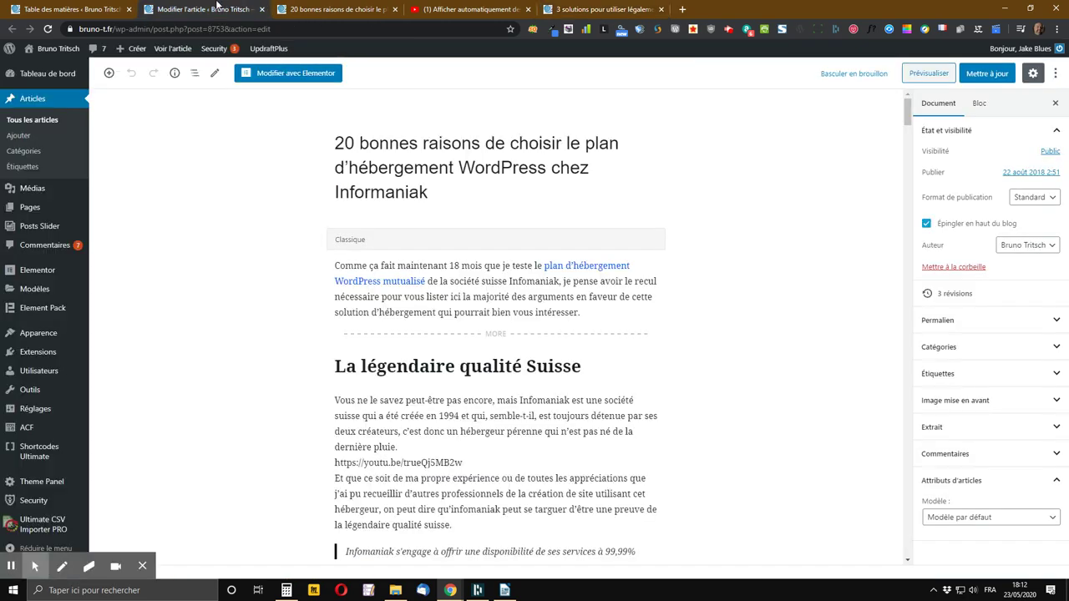
pyautogui.click(99, 7)
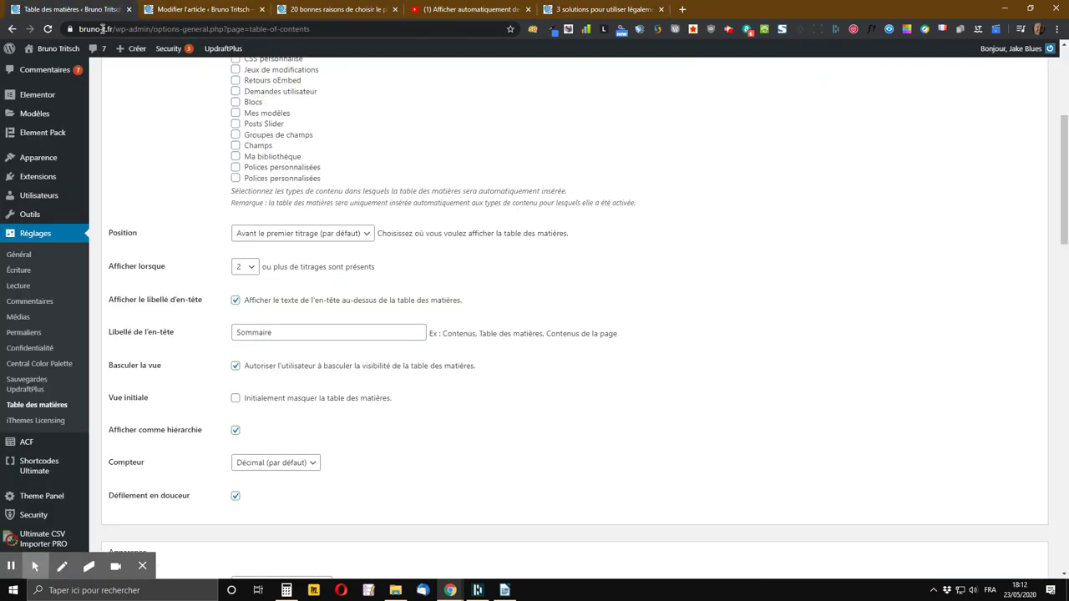
# - Review the position choices for the table of contents, keeping "Avant le premier titrage (par défaut)"
pyautogui.click(298, 238)
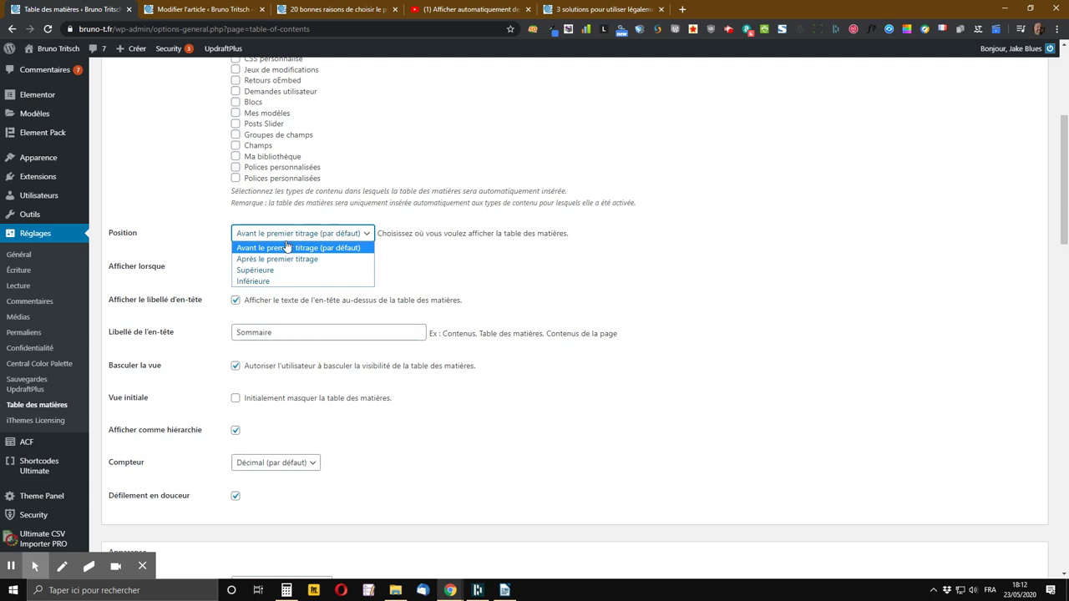
pyautogui.click(346, 249)
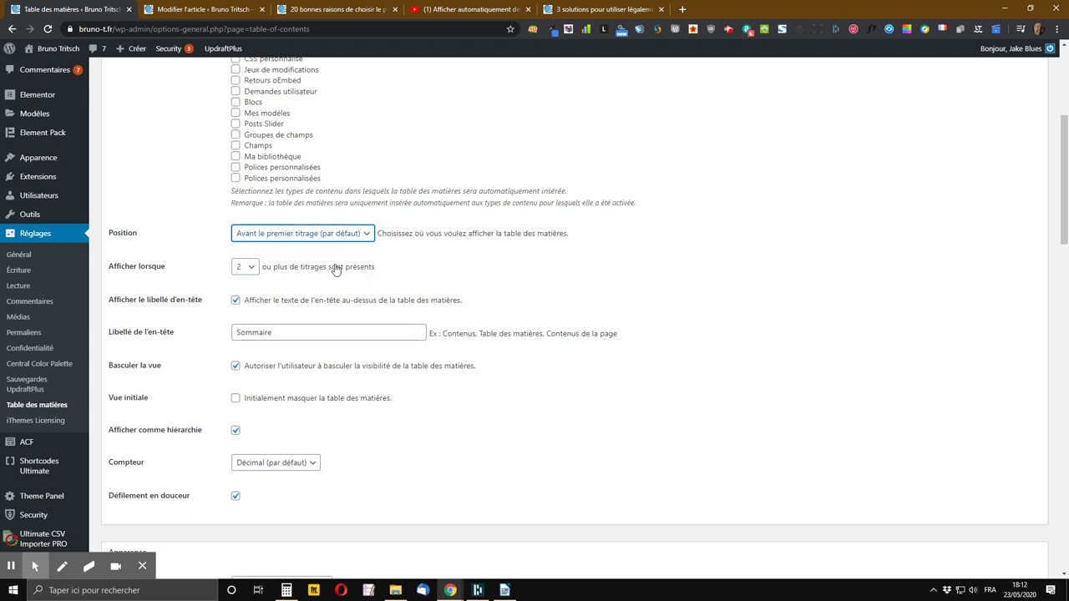
pyautogui.click(316, 234)
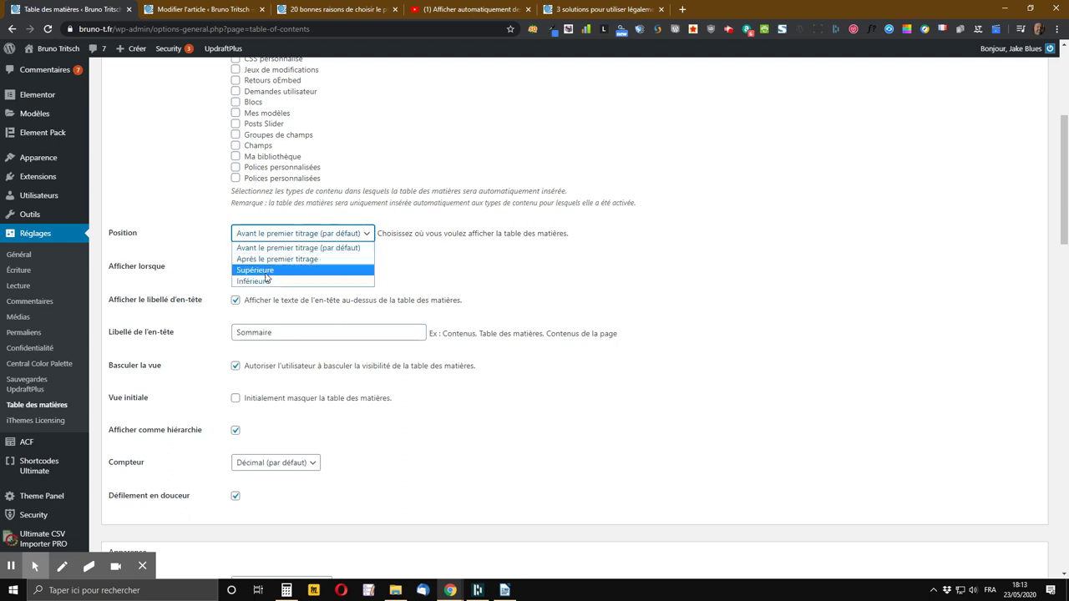
pyautogui.click(271, 237)
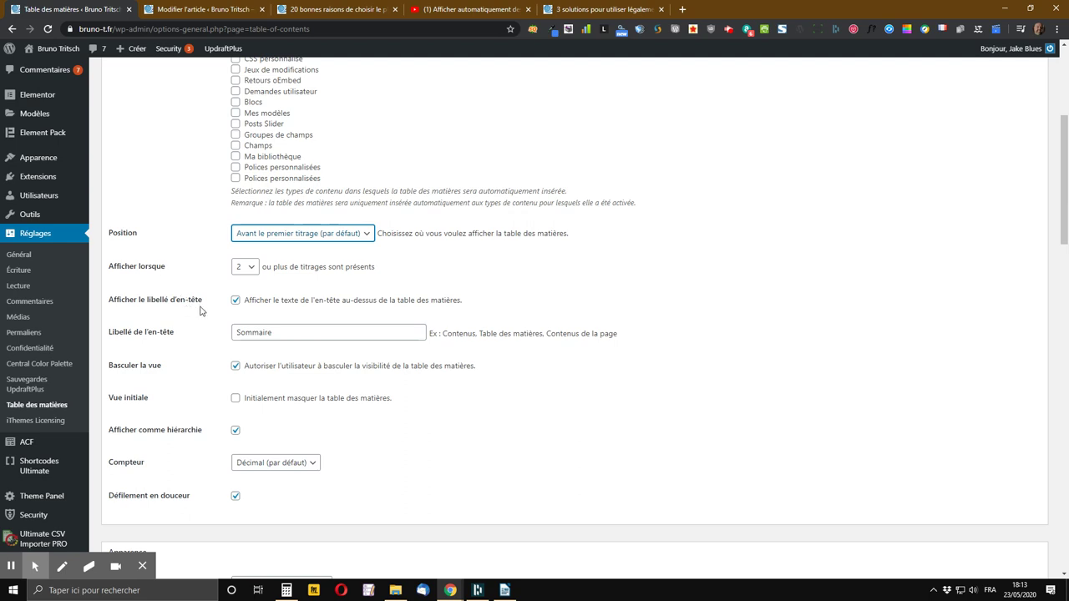
# - Set the table of contents to display when 3 or more headings are present
pyautogui.click(248, 272)
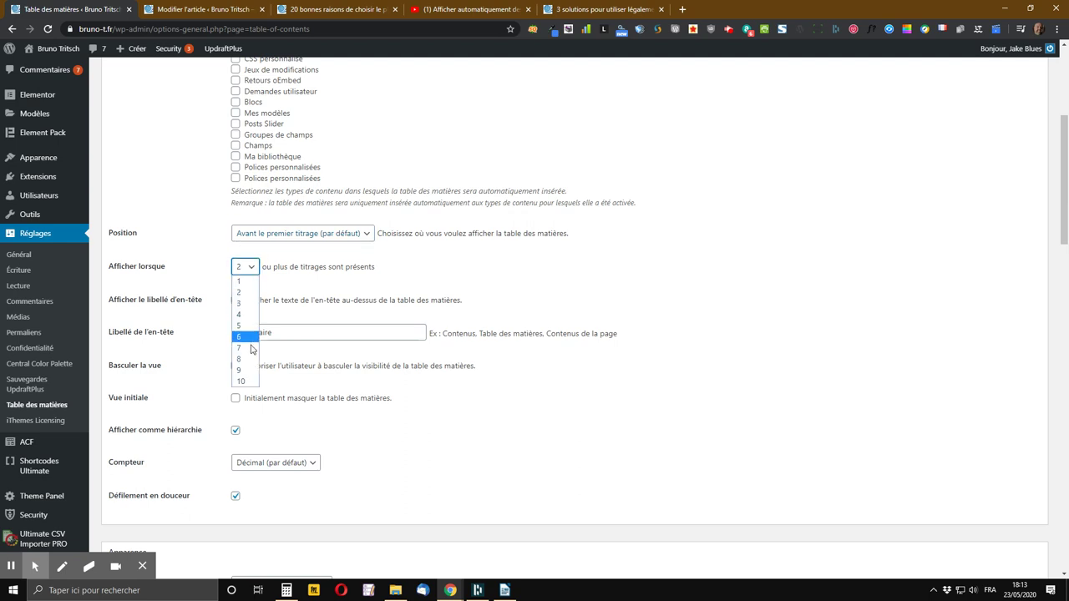
pyautogui.click(198, 272)
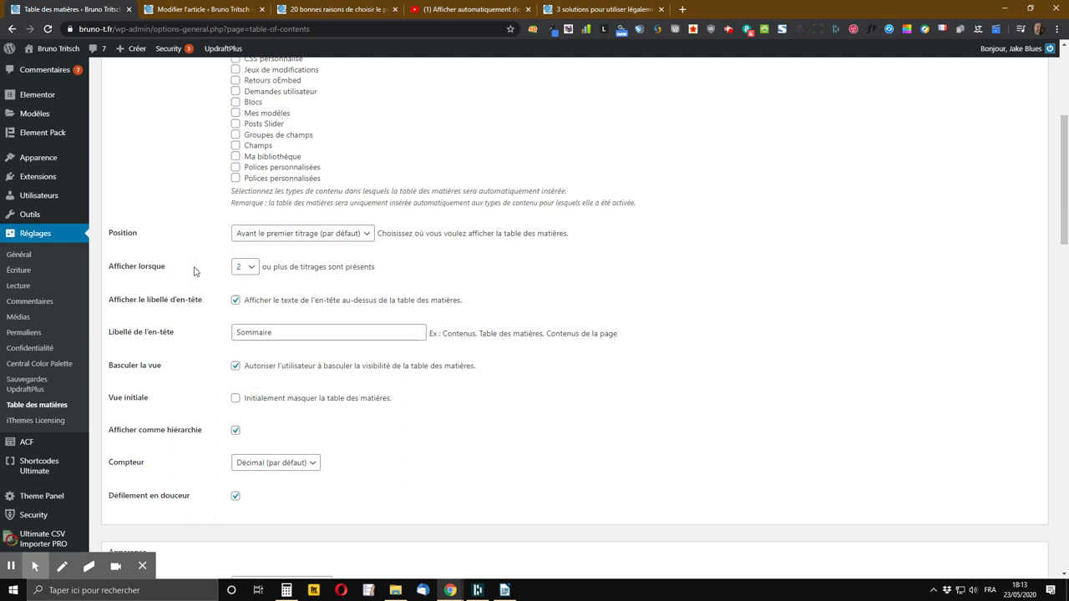
pyautogui.click(244, 267)
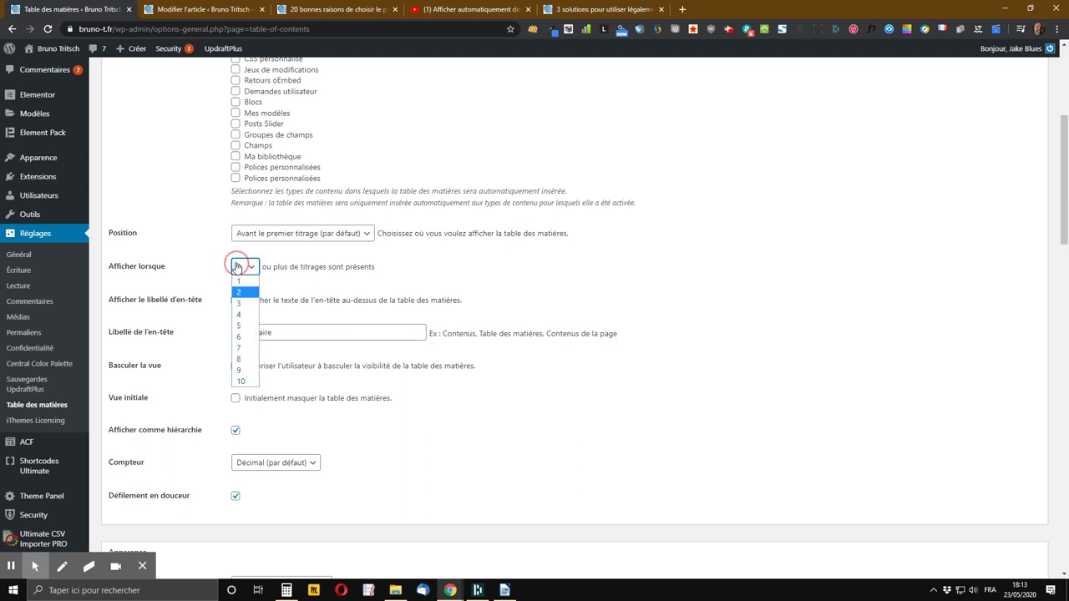
pyautogui.click(240, 303)
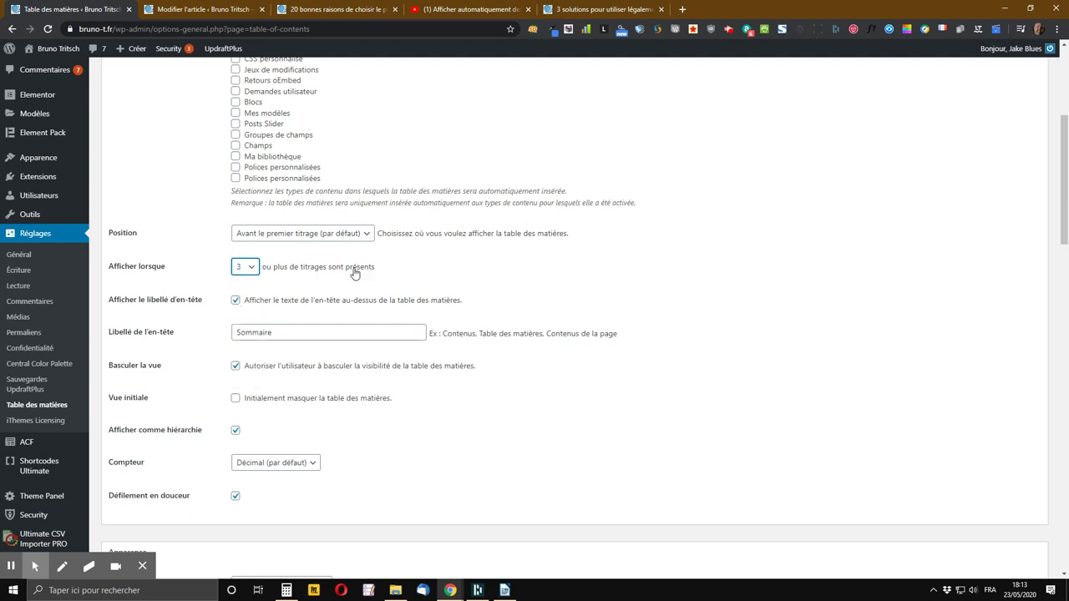
# - Test collapsing and expanding the Sommaire in the Divi article, and return to the table of contents settings
pyautogui.scroll(-3, 185, 284)
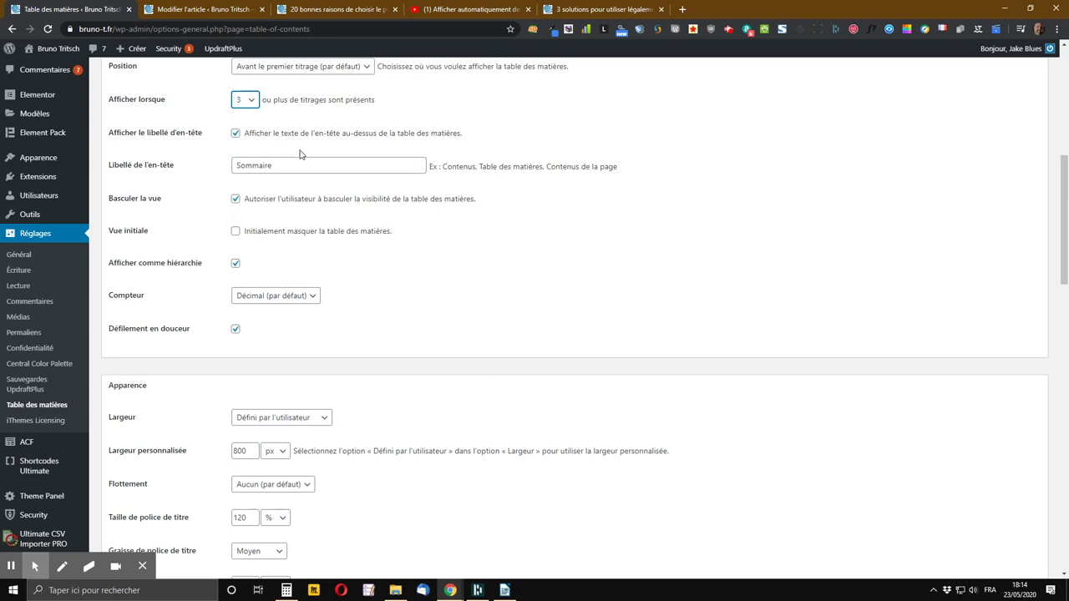
pyautogui.click(600, 8)
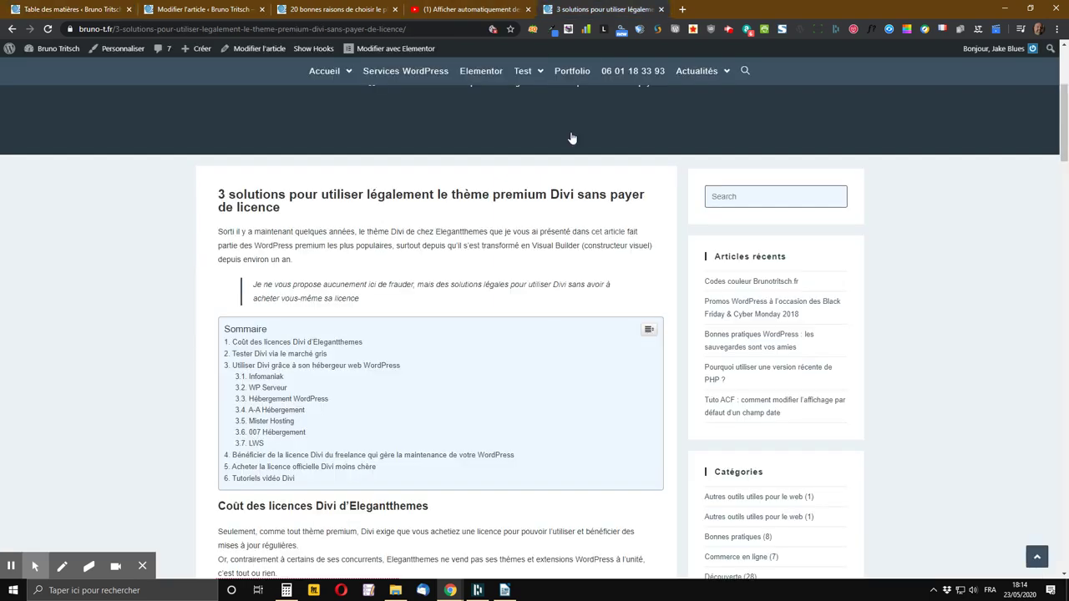
pyautogui.click(647, 331)
pyautogui.click(647, 331)
pyautogui.click(77, 9)
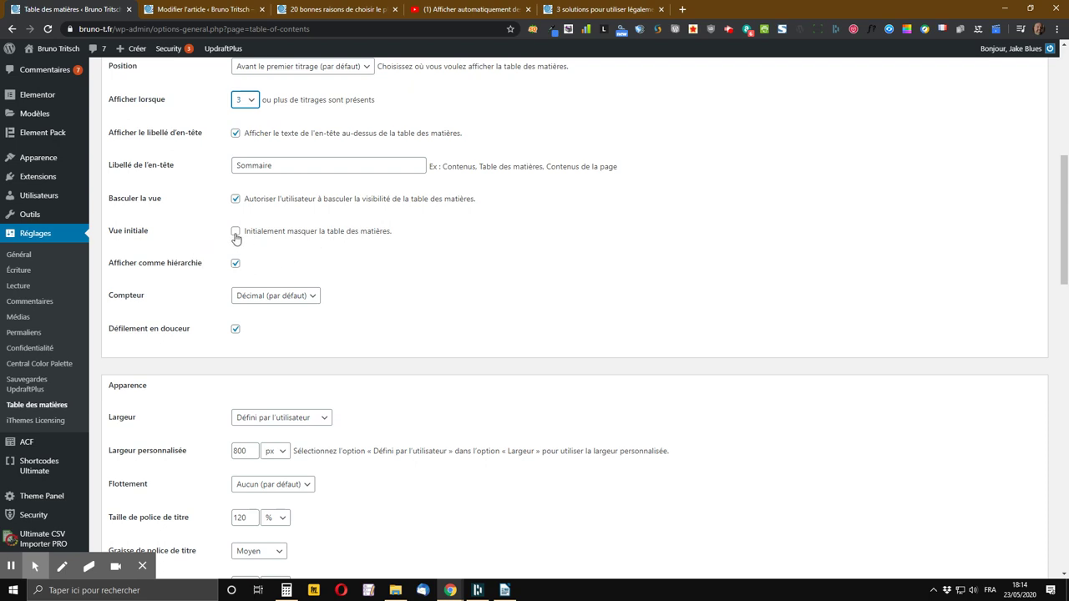
# - Check the Sommaire's hidden and shown states in the Divi article against the "Vue initiale" option, and return to the settings
pyautogui.click(627, 7)
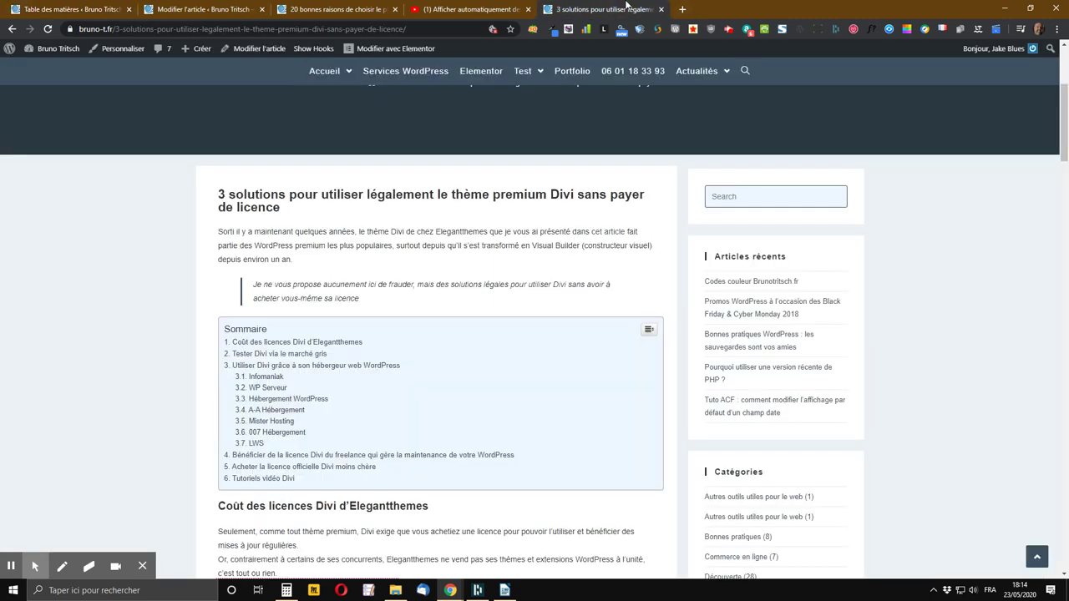
pyautogui.click(649, 330)
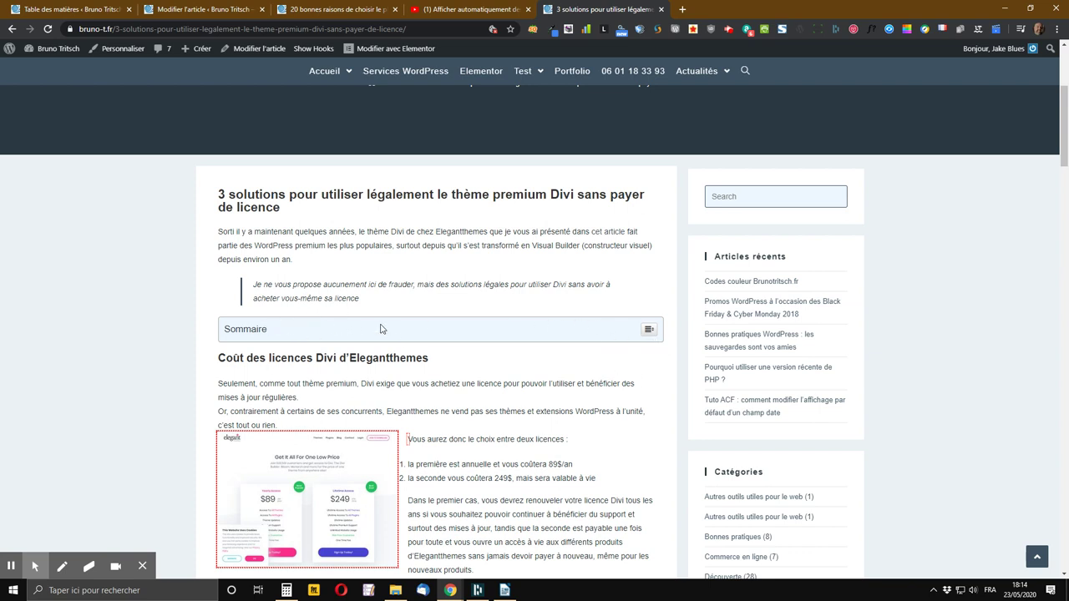
pyautogui.click(649, 330)
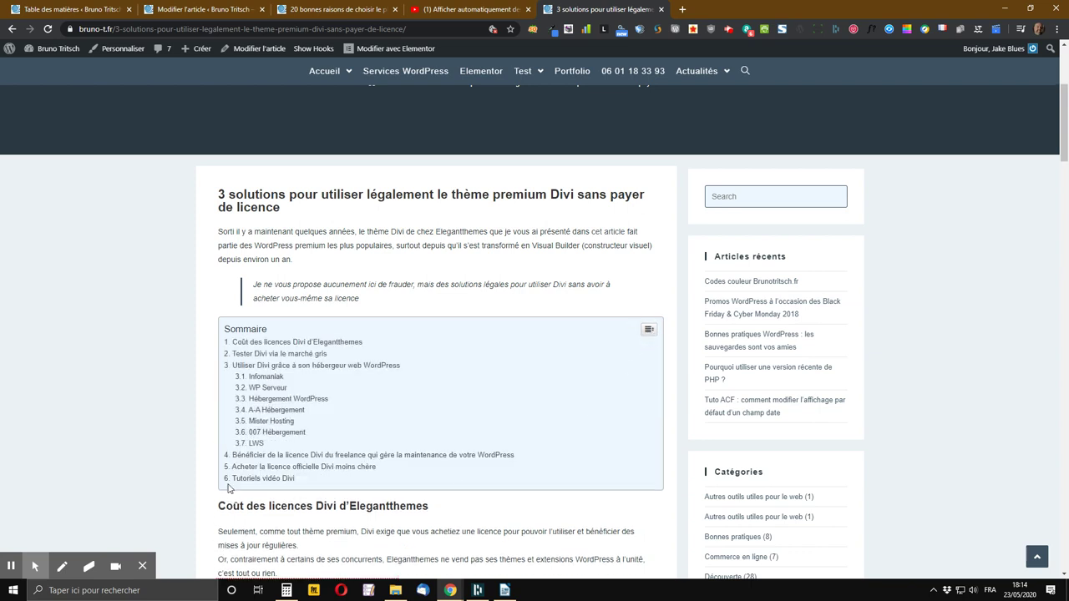
pyautogui.click(649, 330)
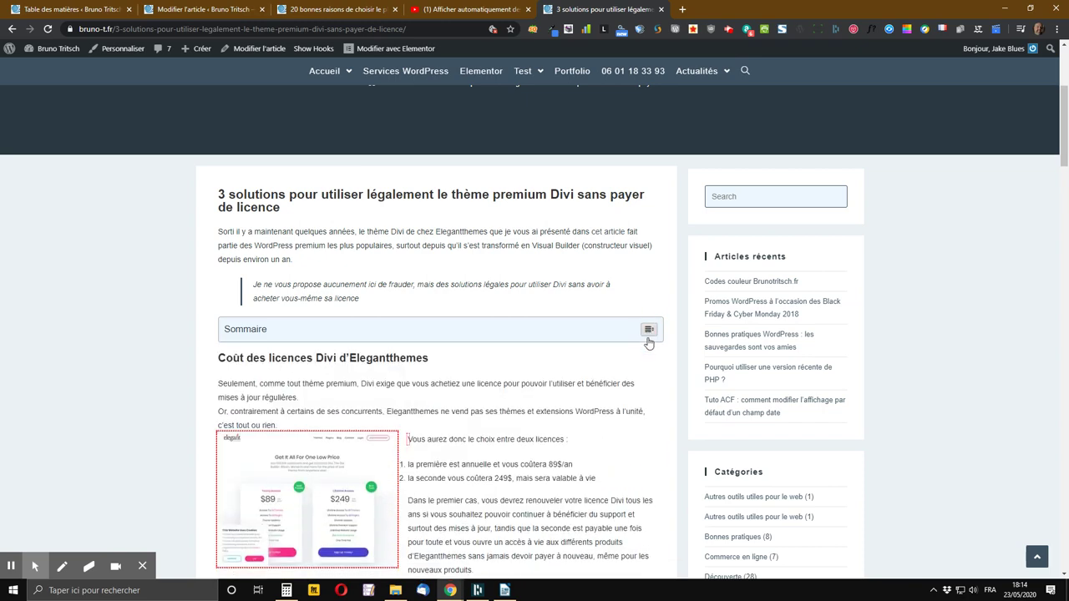
pyautogui.click(649, 332)
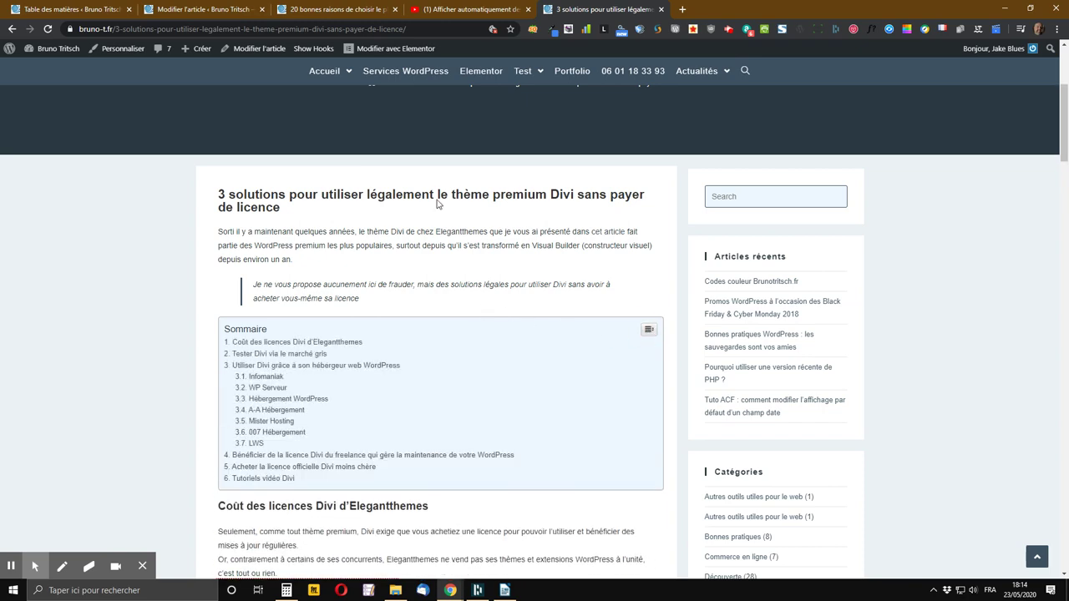
pyautogui.click(114, 7)
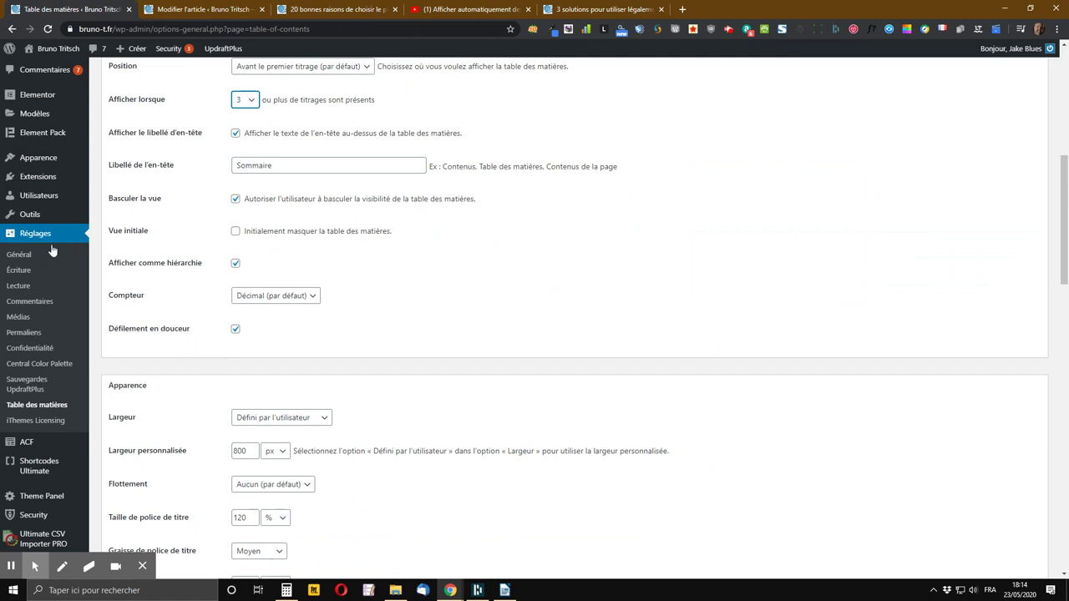
# - Examine the hierarchical layout of the Sommaire entries in the Divi article and return to the settings
pyautogui.click(18, 254)
pyautogui.click(576, 7)
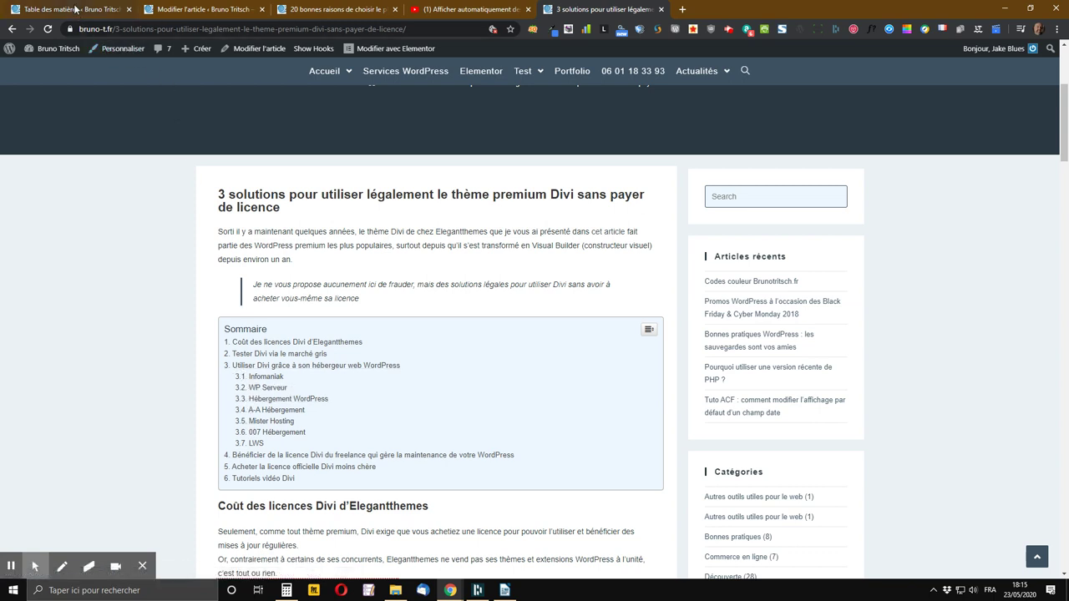
pyautogui.hotkey('ctrl', '1')
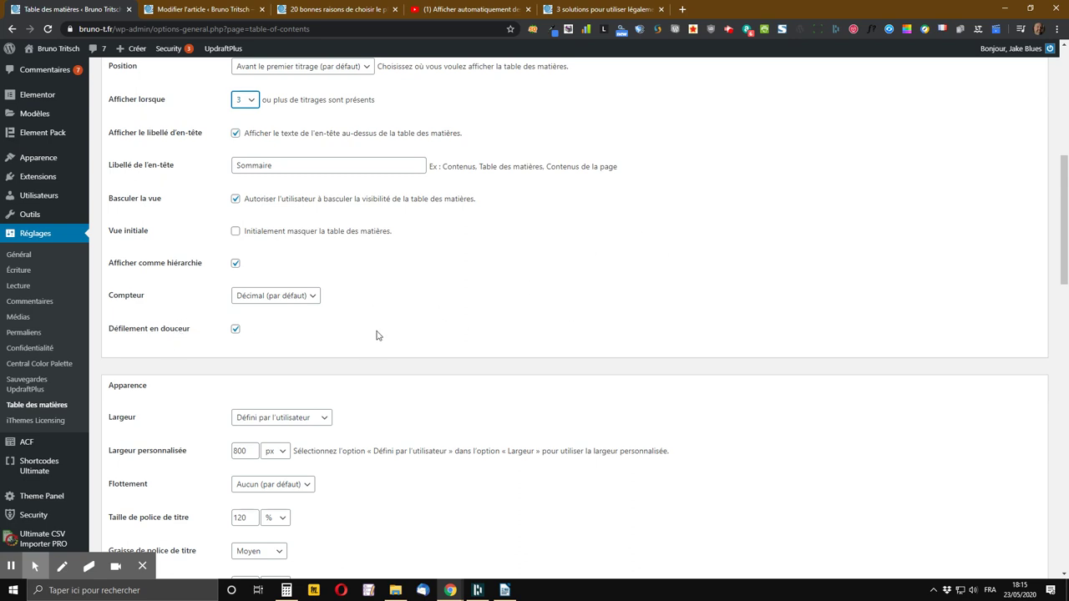
# - Review the counter choices against the Sommaire numbering in the Divi article, keeping "Décimal (par défaut)"
pyautogui.click(298, 299)
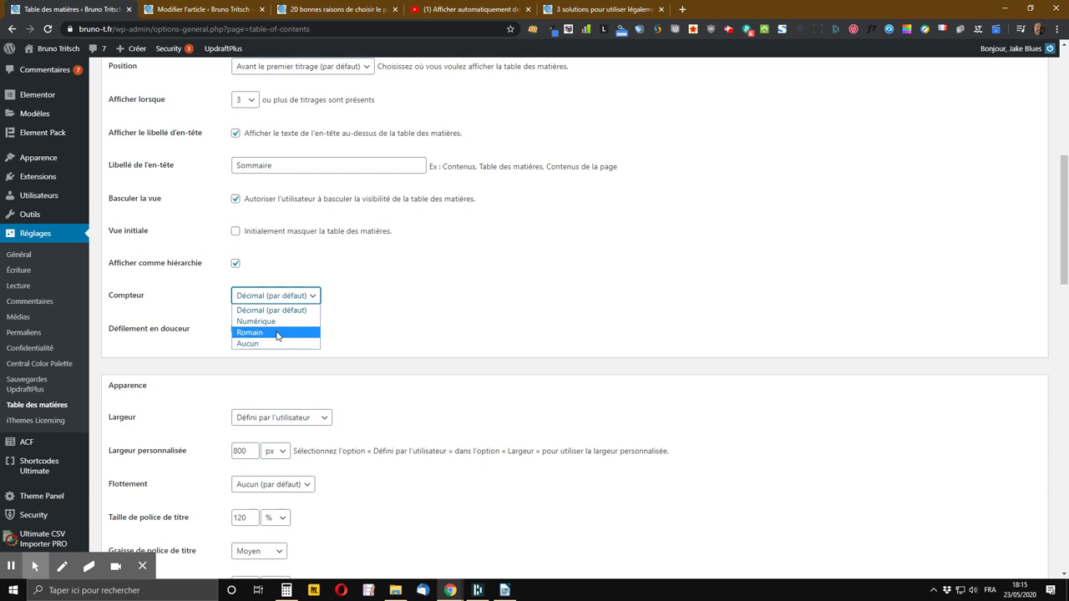
pyautogui.click(582, 10)
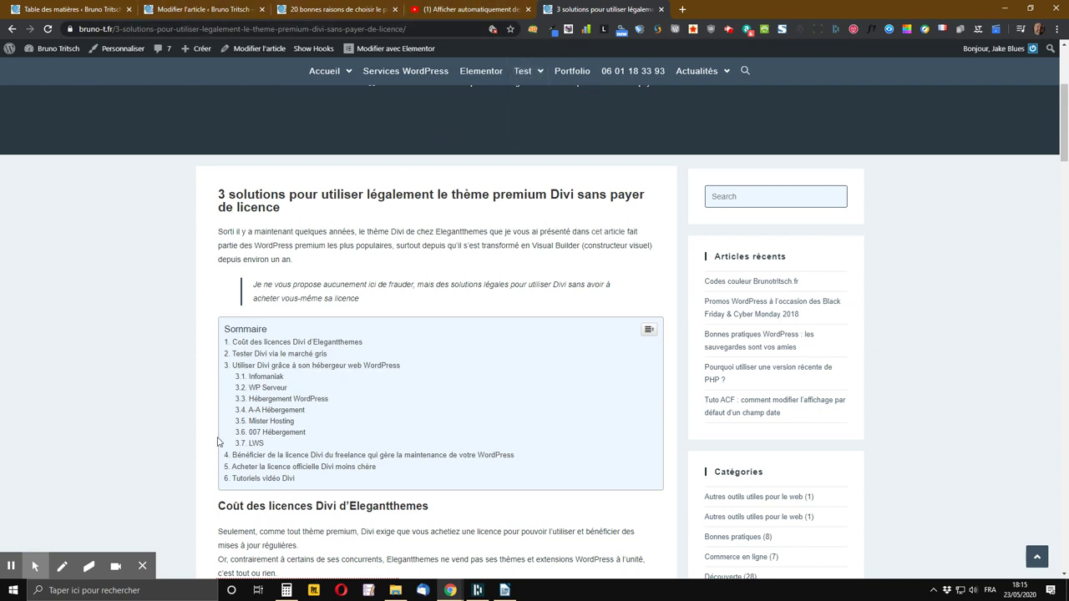
pyautogui.click(94, 7)
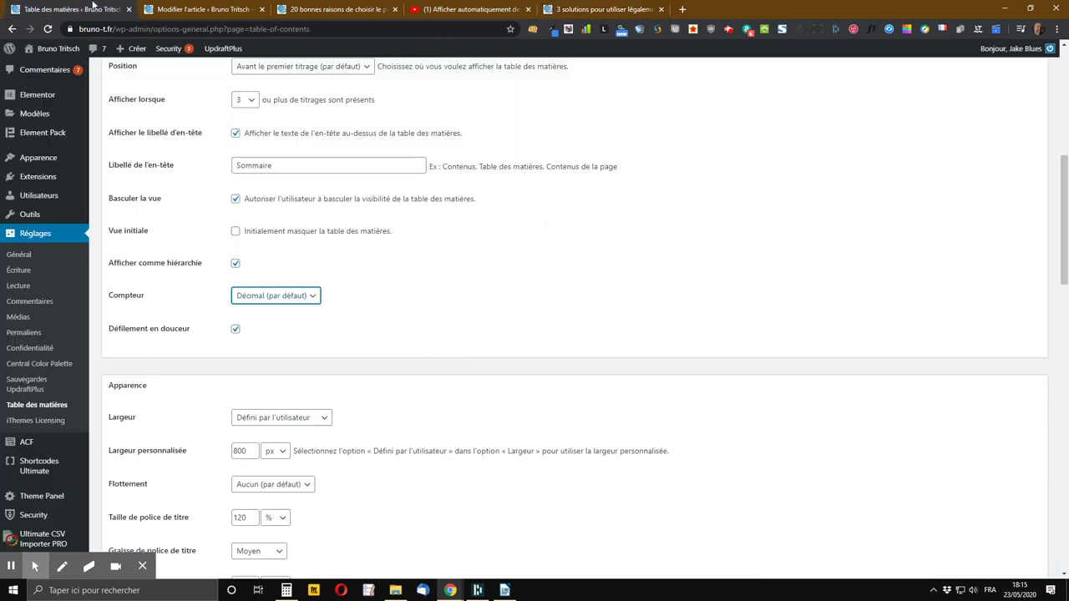
pyautogui.click(292, 298)
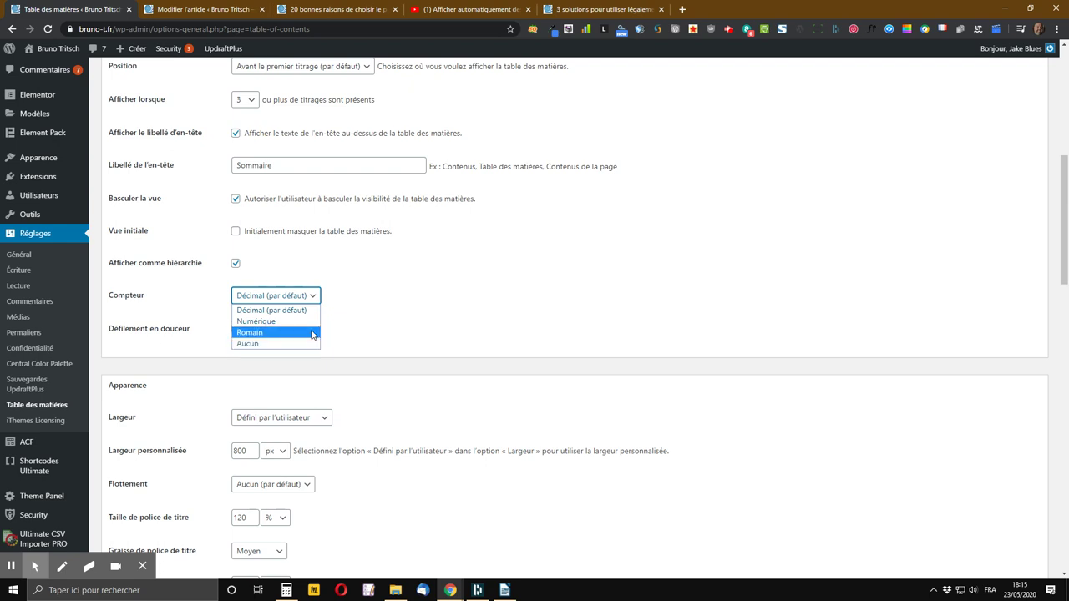
pyautogui.click(534, 261)
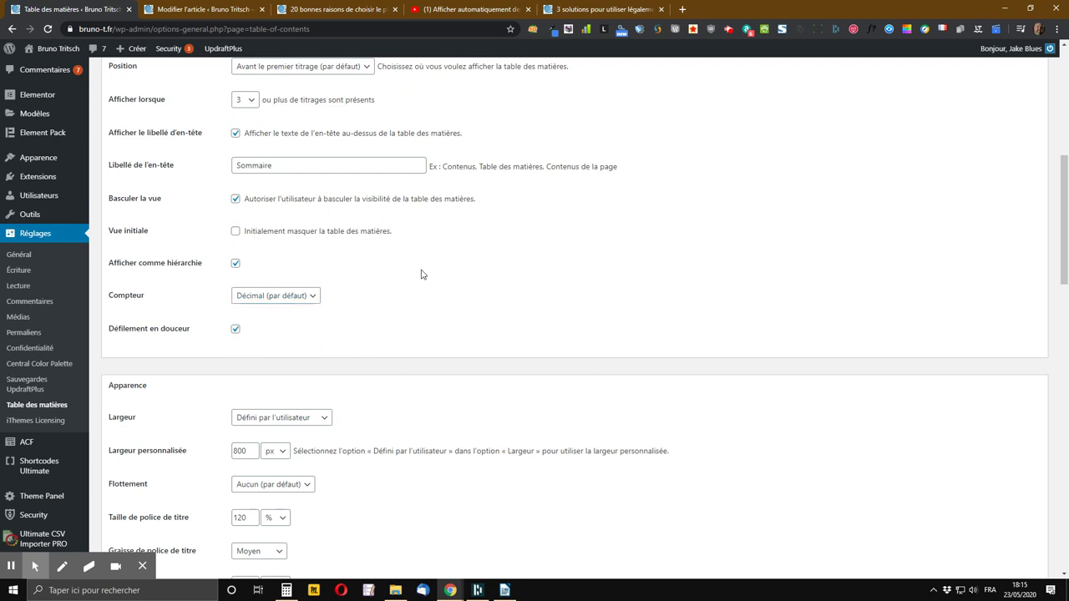
# - Try the "Numérique" counter for the table of contents, and switch it back to "Décimal (par défaut)"
pyautogui.click(292, 304)
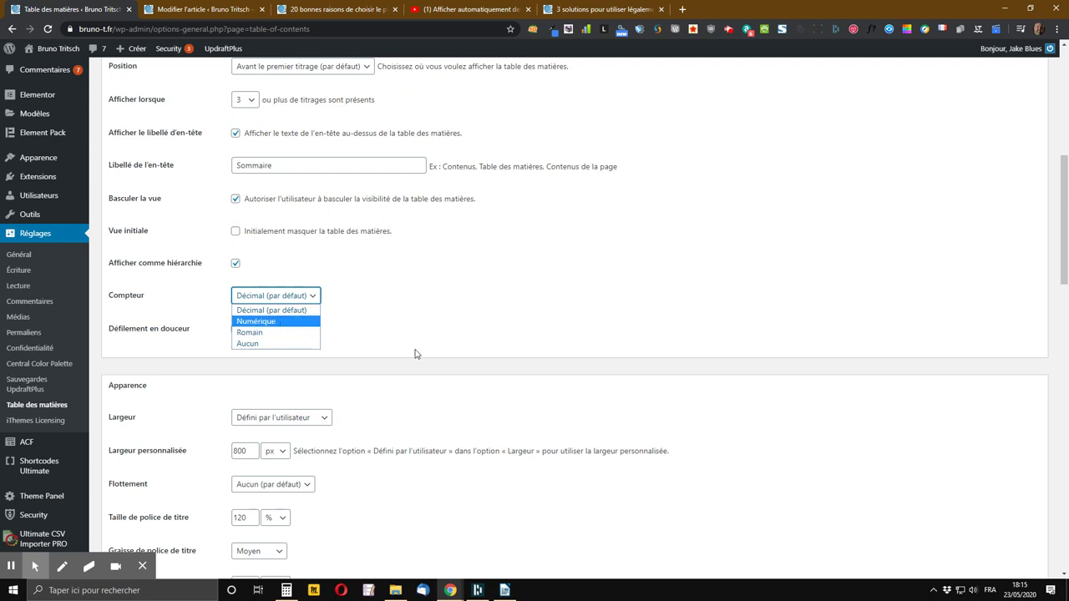
pyautogui.click(275, 321)
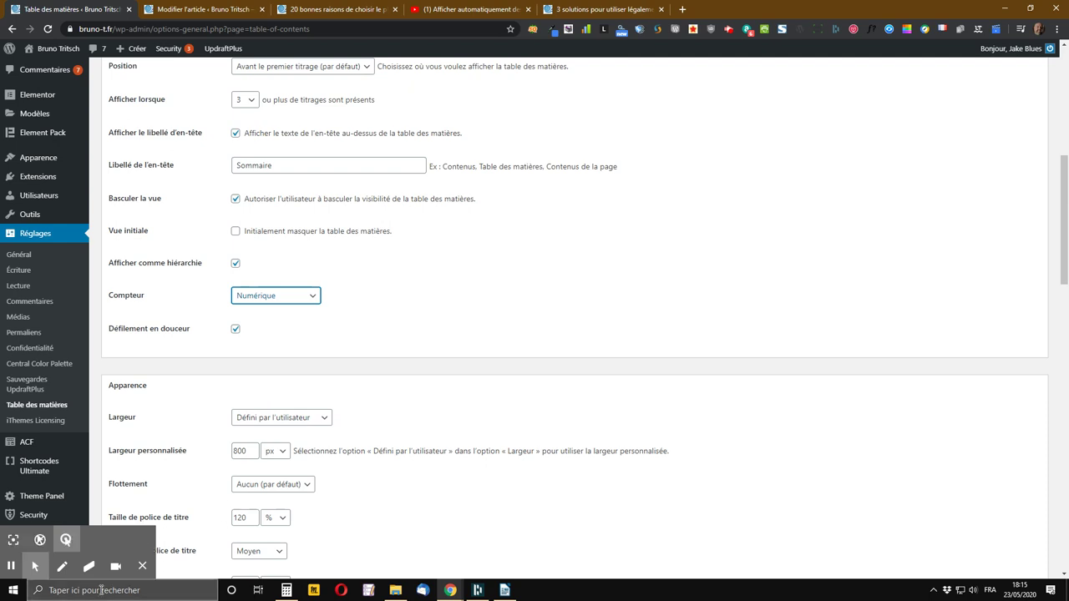
pyautogui.click(295, 302)
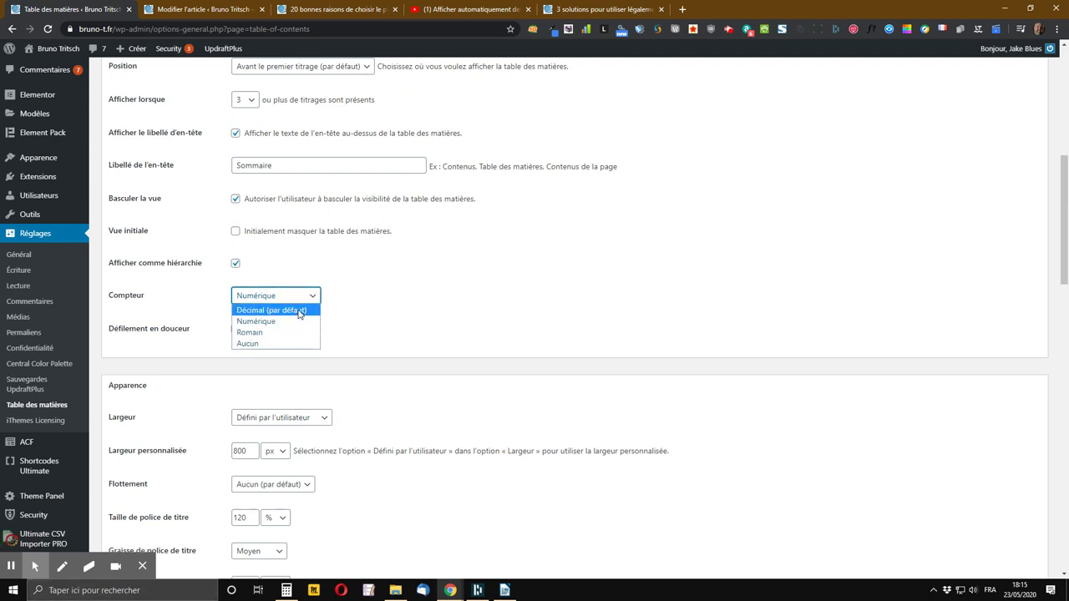
pyautogui.click(300, 312)
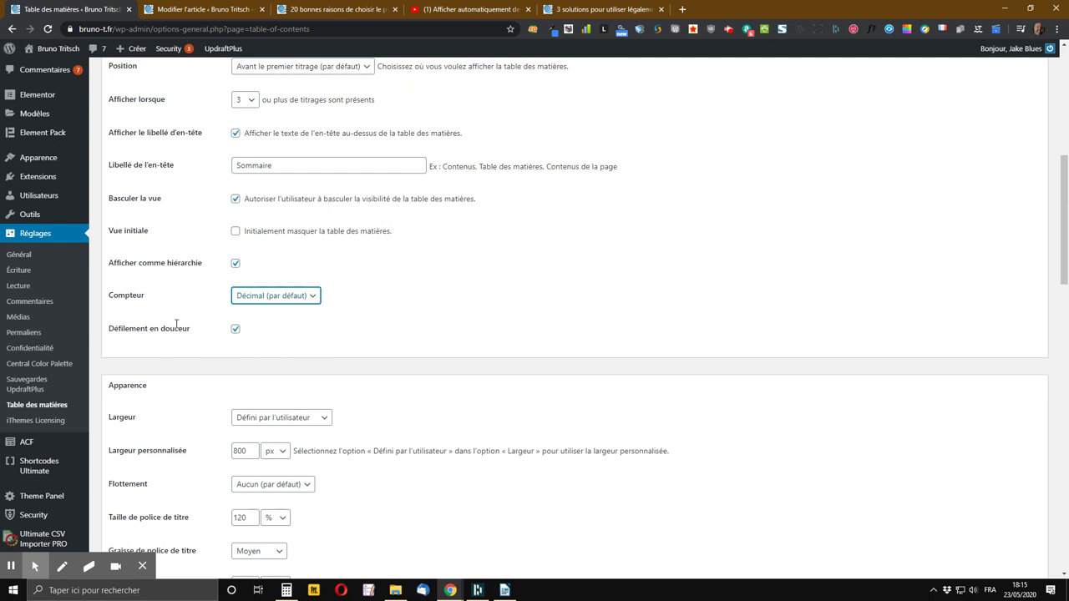
# - Review the width choices in the appearance settings, keeping "Défini par l'utilisateur"
pyautogui.scroll(-1, 176, 325)
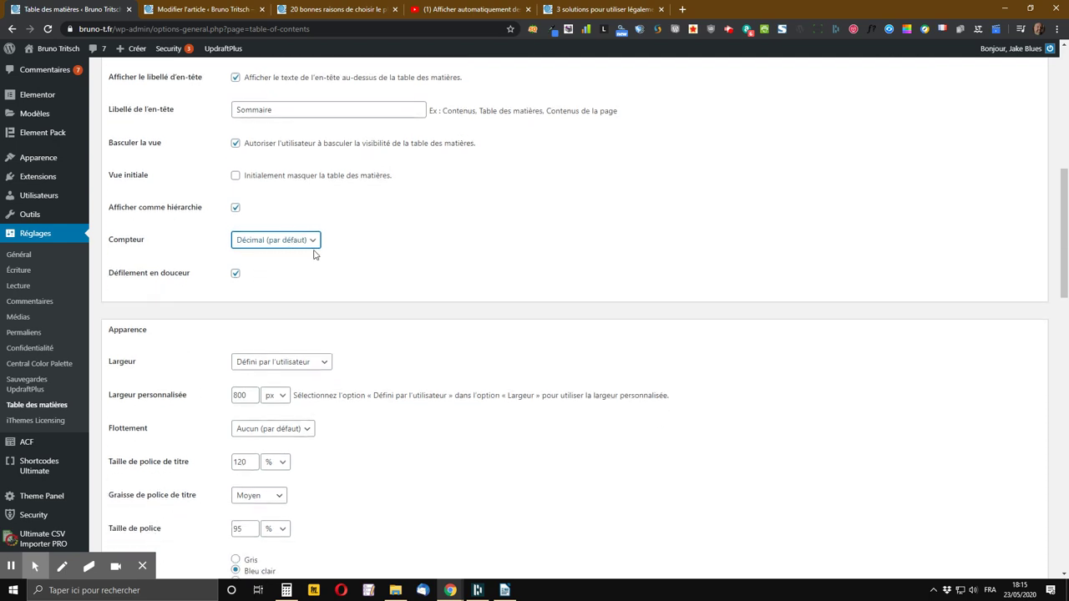
pyautogui.scroll(-2, 315, 255)
pyautogui.scroll(-1, 313, 256)
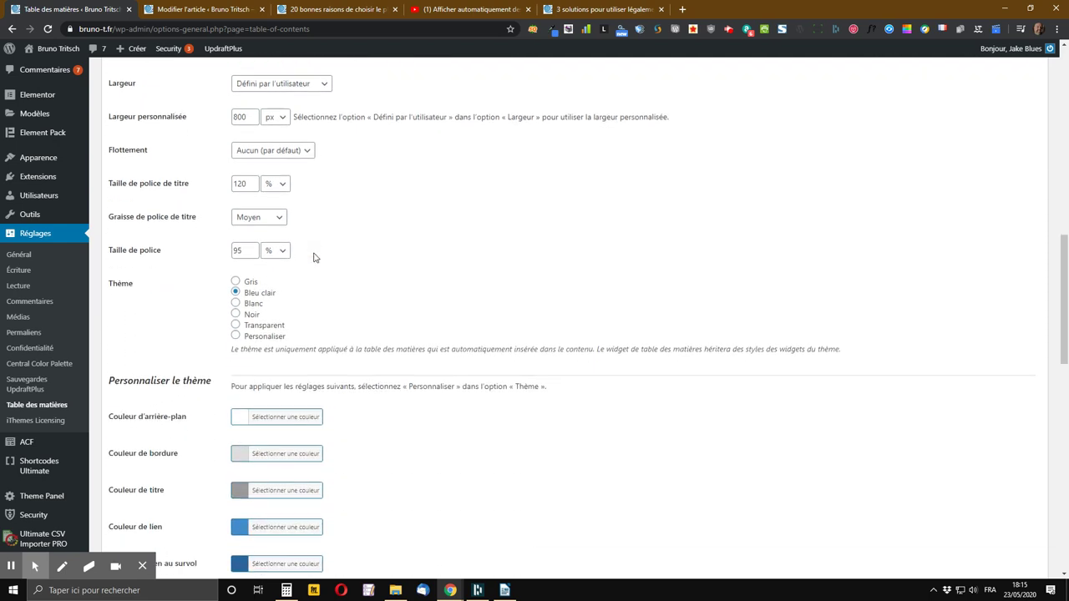
pyautogui.scroll(1, 313, 255)
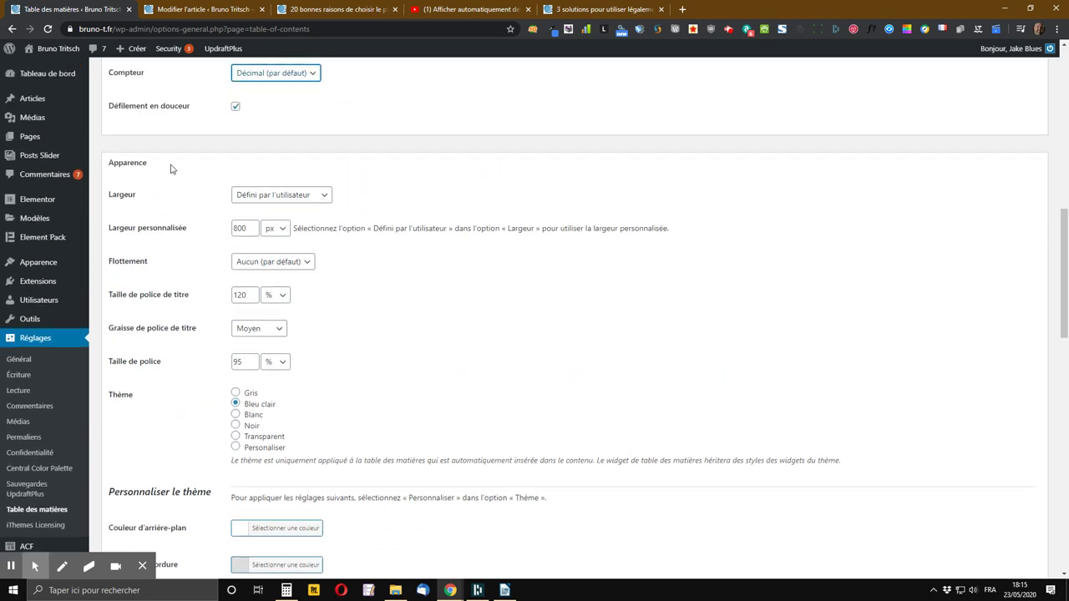
pyautogui.scroll(-1, 145, 204)
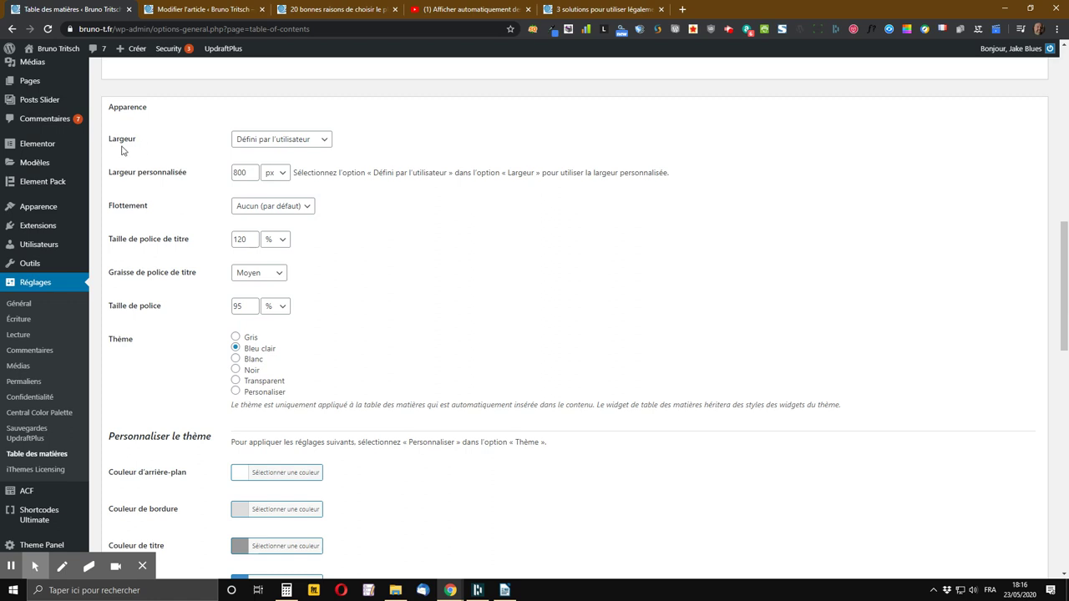
pyautogui.click(310, 140)
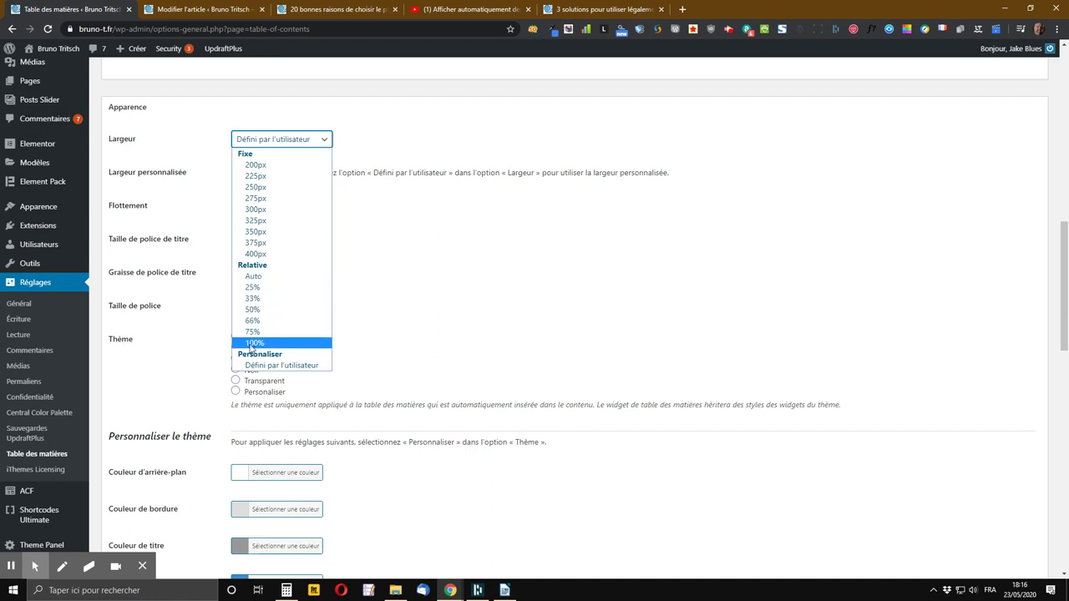
pyautogui.click(207, 100)
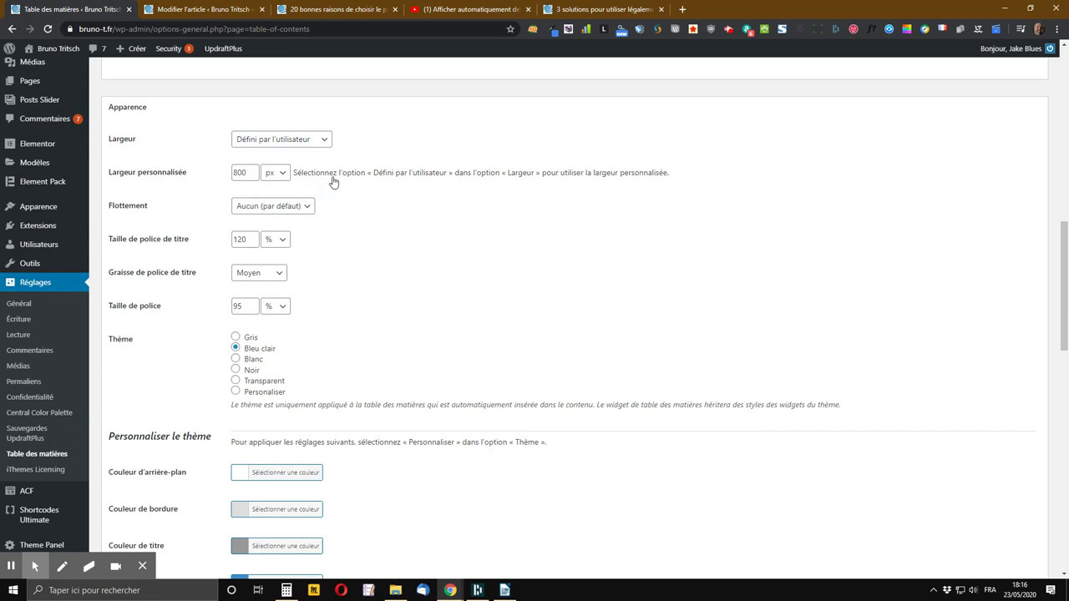
# - Review the float and title font weight choices, keeping "Aucun (par défaut)" and "Moyen"
pyautogui.click(301, 209)
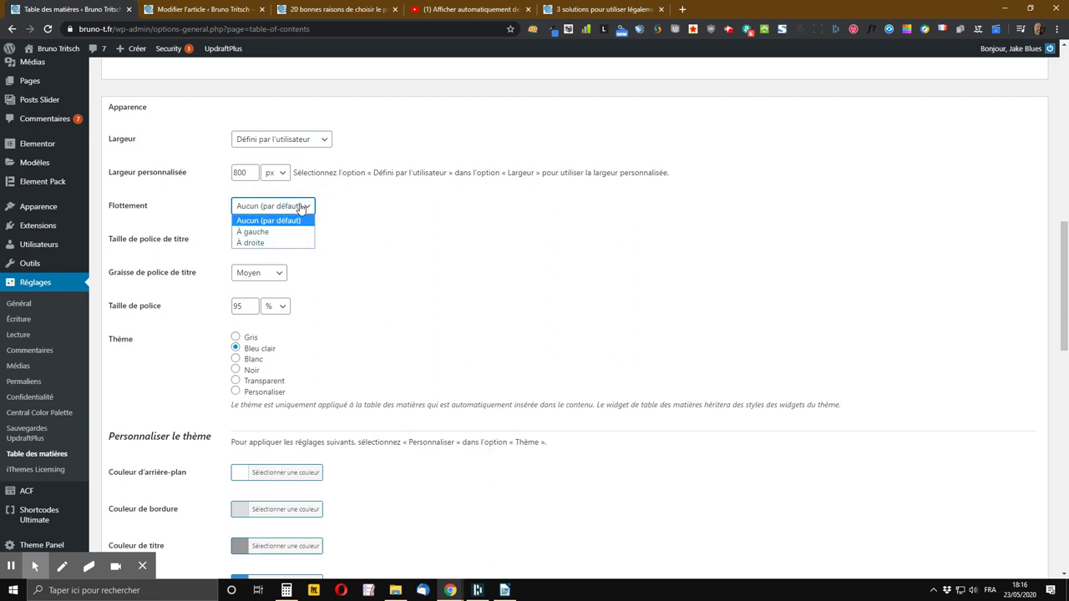
pyautogui.click(301, 208)
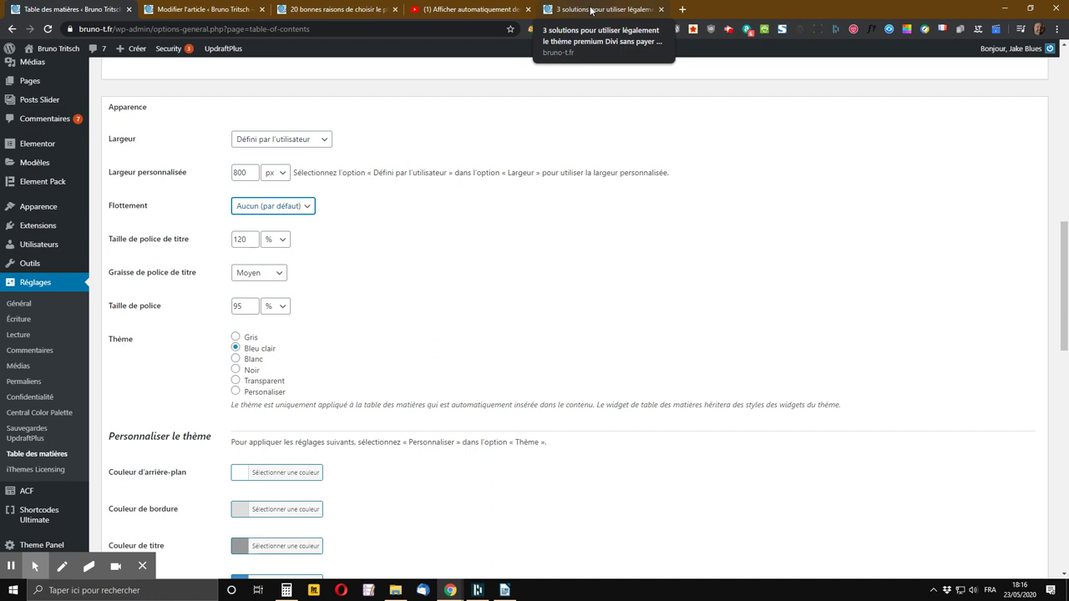
pyautogui.click(255, 274)
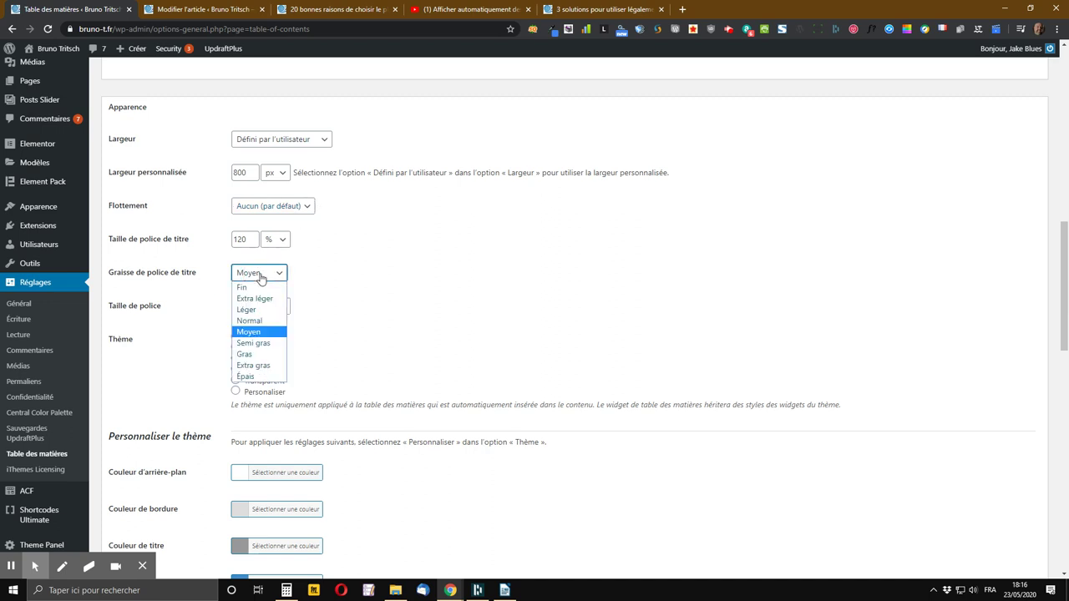
pyautogui.click(259, 274)
pyautogui.click(256, 272)
pyautogui.click(239, 278)
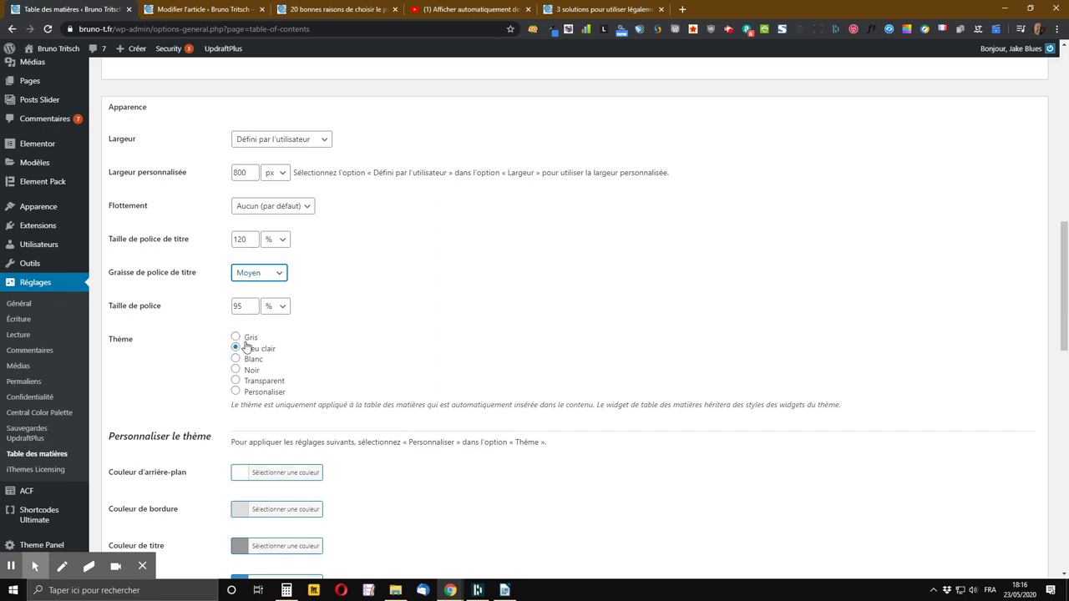
# - Compare the "Bleu clair" theme option with the Sommaire's colours in the Divi article, and return to the settings
pyautogui.scroll(-1, 201, 345)
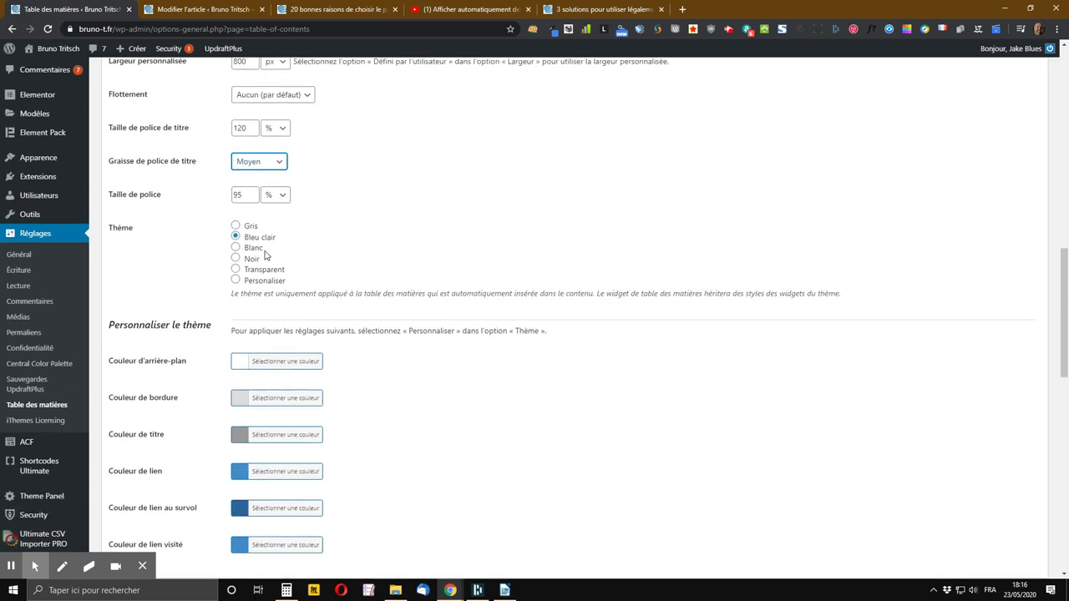
pyautogui.click(573, 8)
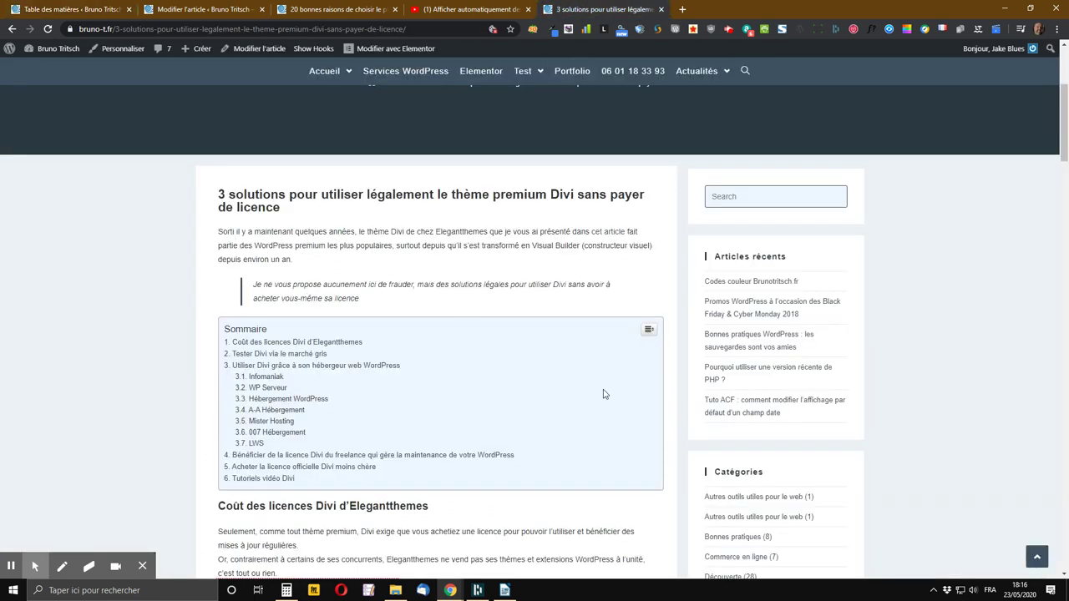
pyautogui.click(74, 9)
# - Examine the custom theme colours and the advanced settings, including anchors, homepage display, CSS, heading levels and heading exclusions
pyautogui.scroll(-1, 300, 243)
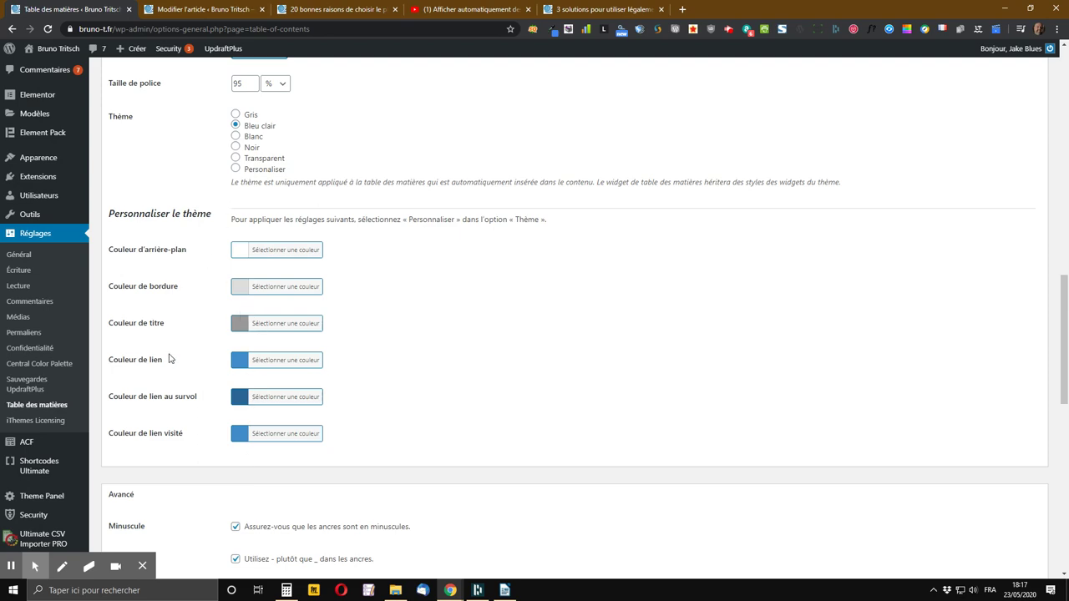
pyautogui.scroll(-2, 166, 355)
pyautogui.scroll(-3, 167, 355)
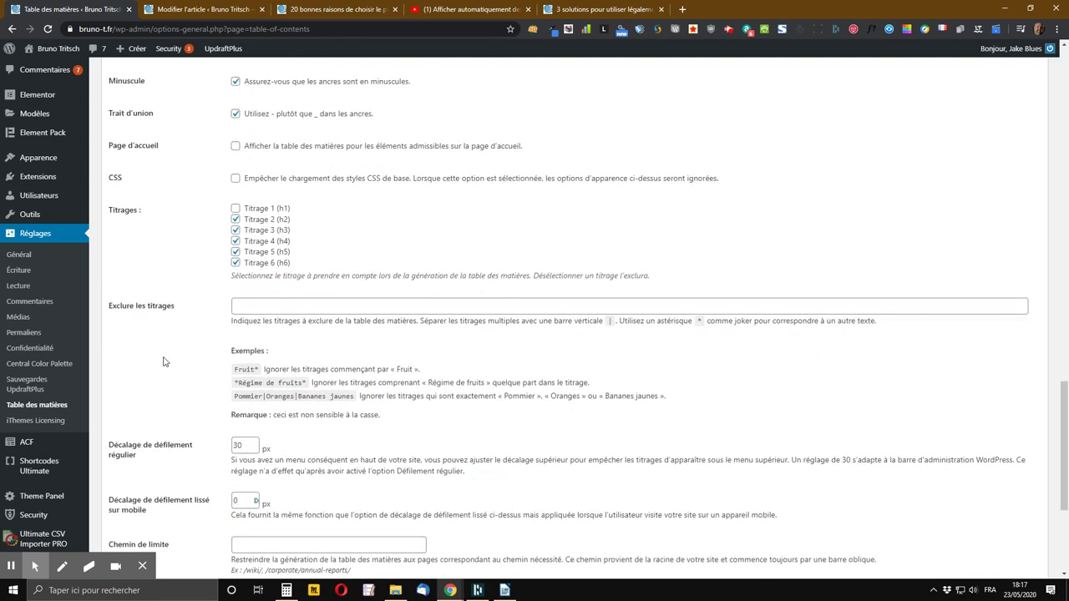
pyautogui.scroll(1, 165, 361)
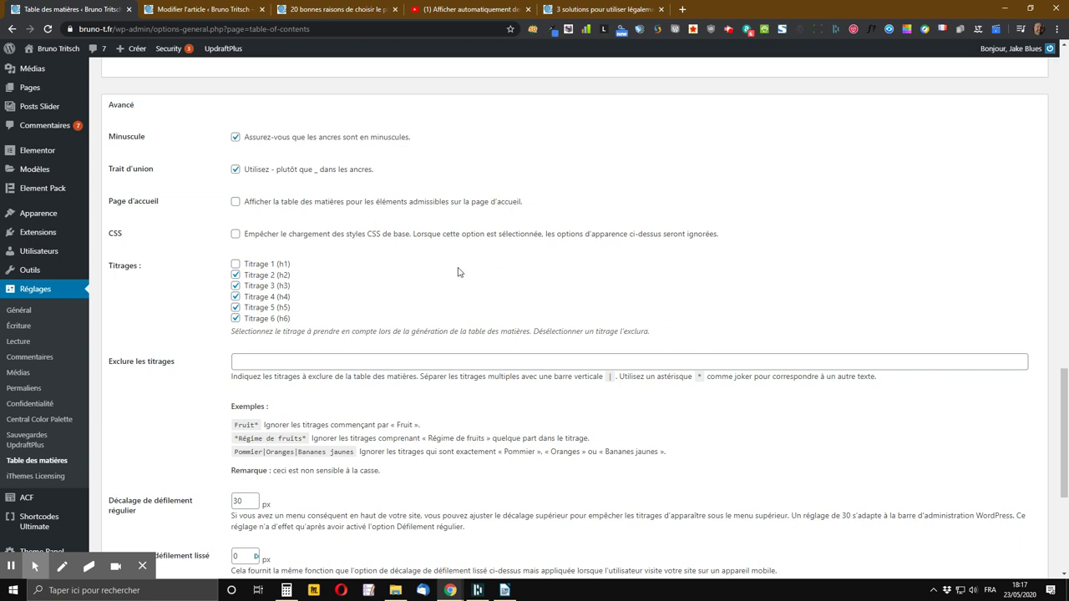
# - Examine the heading levels, the heading exclusion examples and the scroll offset options in the advanced settings
pyautogui.scroll(-2, 233, 148)
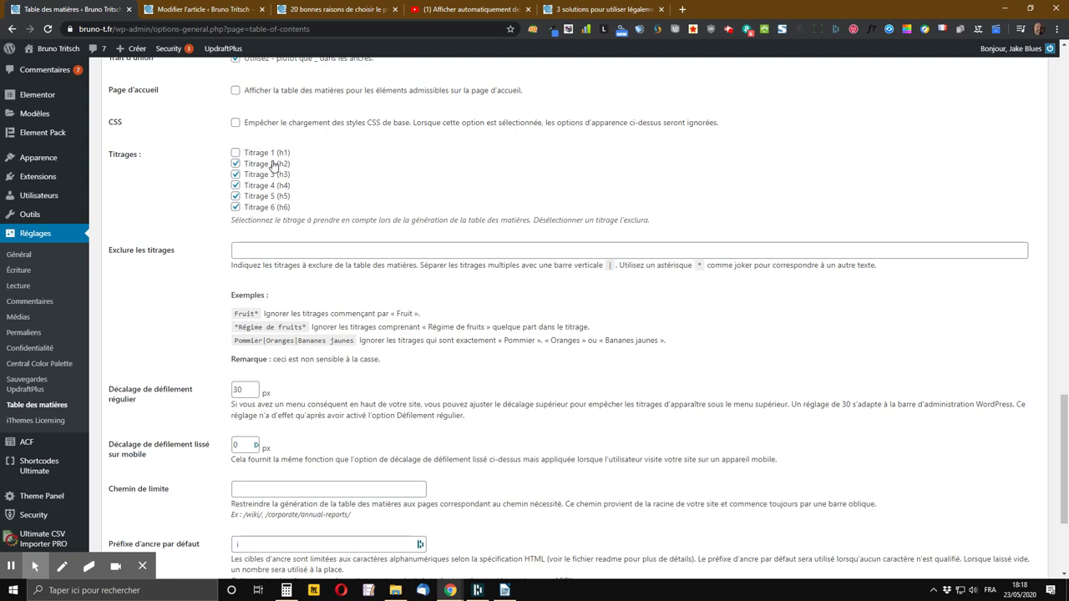
pyautogui.scroll(-2, 216, 167)
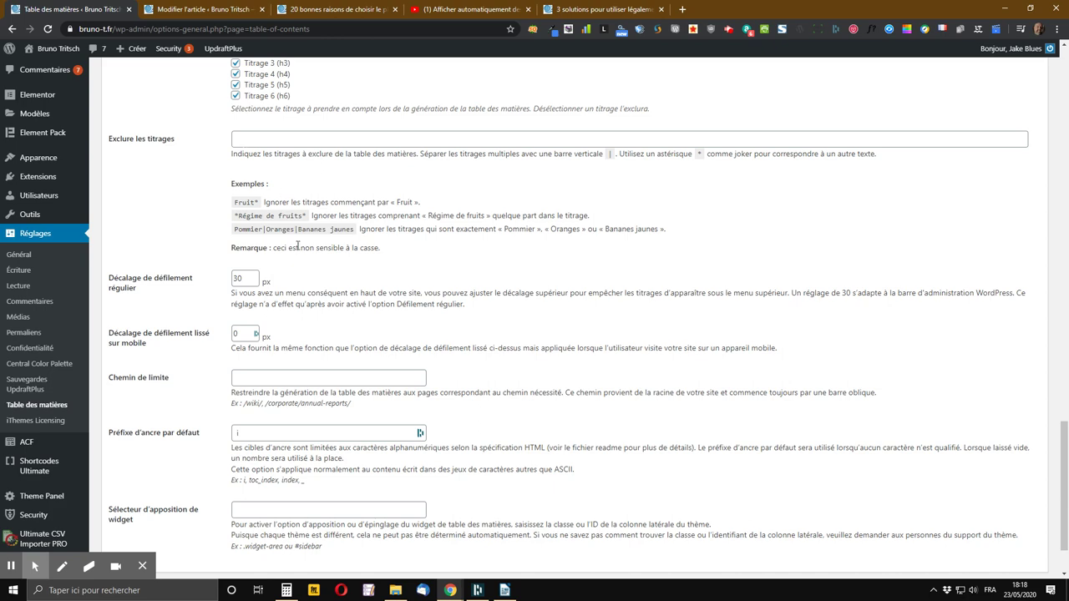
pyautogui.scroll(-1, 237, 237)
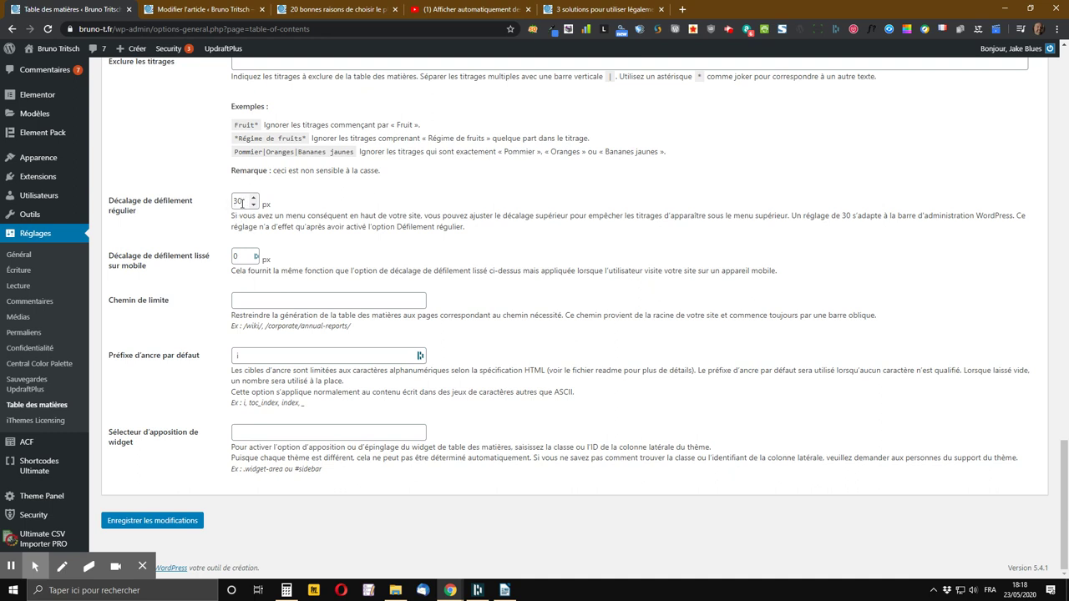
# - Follow the Sommaire link "Utiliser Divi grâce à son hébergeur web WordPress" in the Divi article to check the scroll position, and return to the settings
pyautogui.click(583, 9)
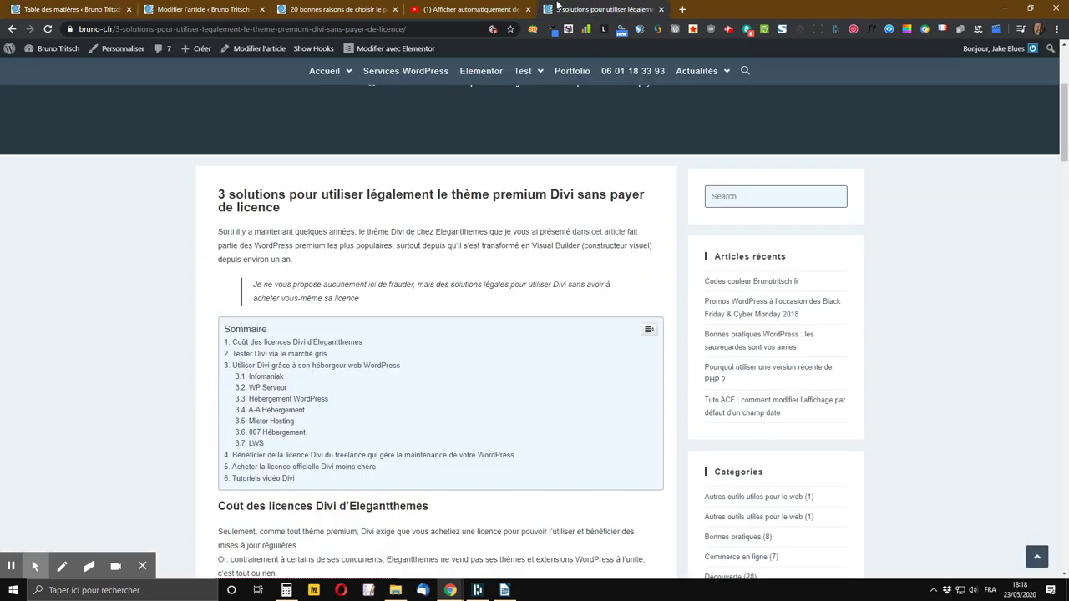
pyautogui.click(325, 365)
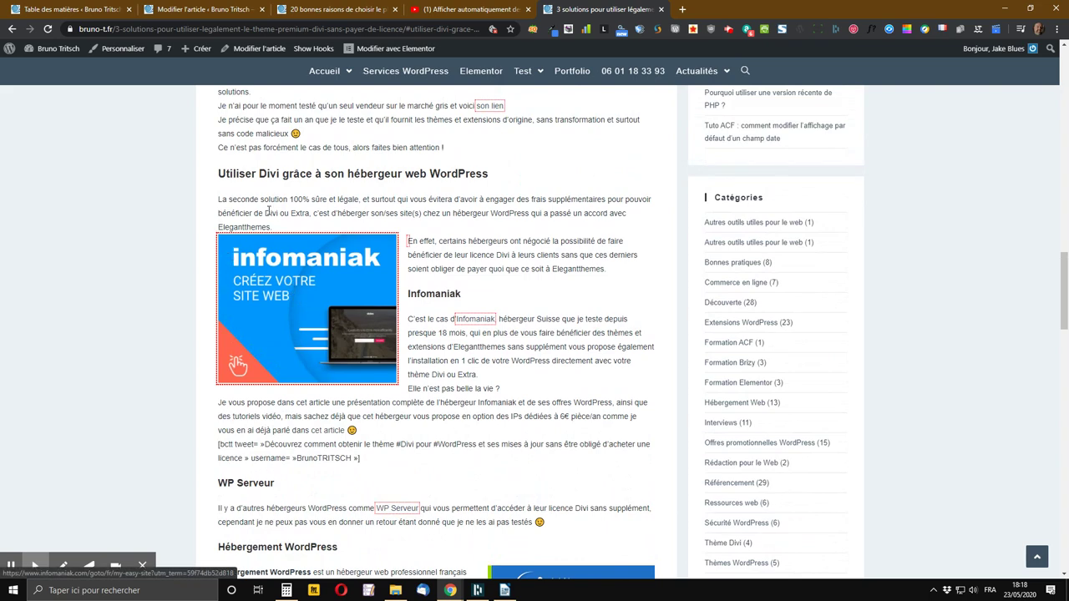
pyautogui.scroll(-1, 269, 174)
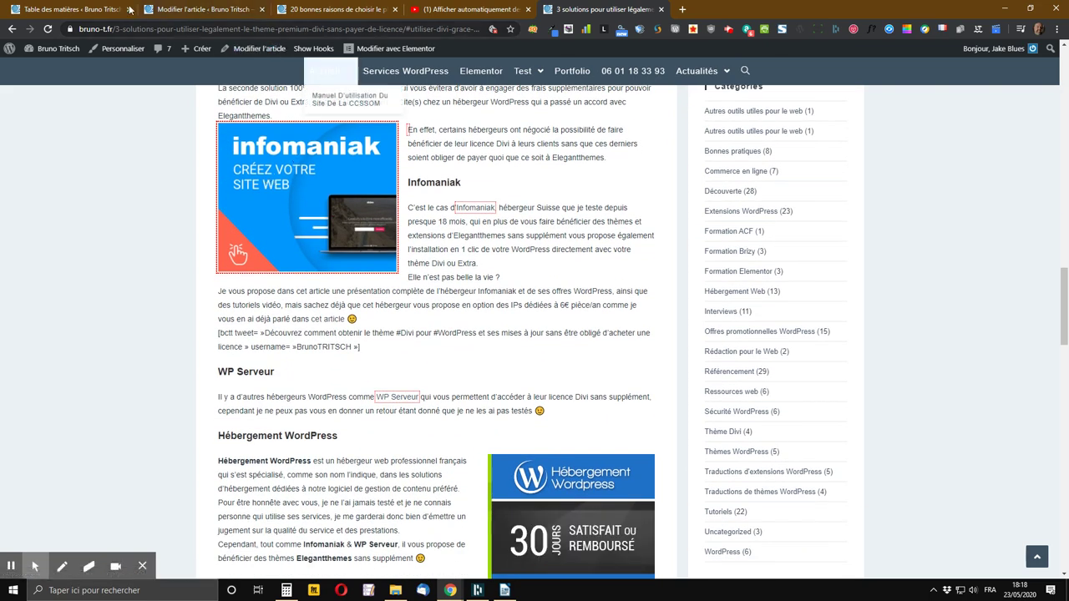
pyautogui.click(83, 8)
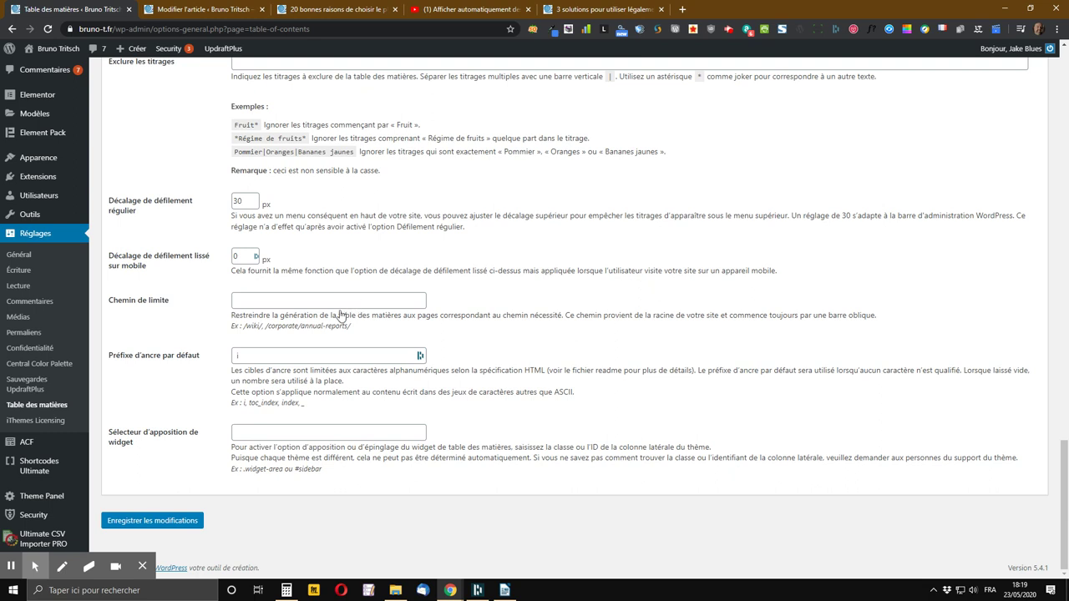
# - Review the default anchor prefix and remaining advanced options without changing them, and save the table of contents settings
pyautogui.click(264, 359)
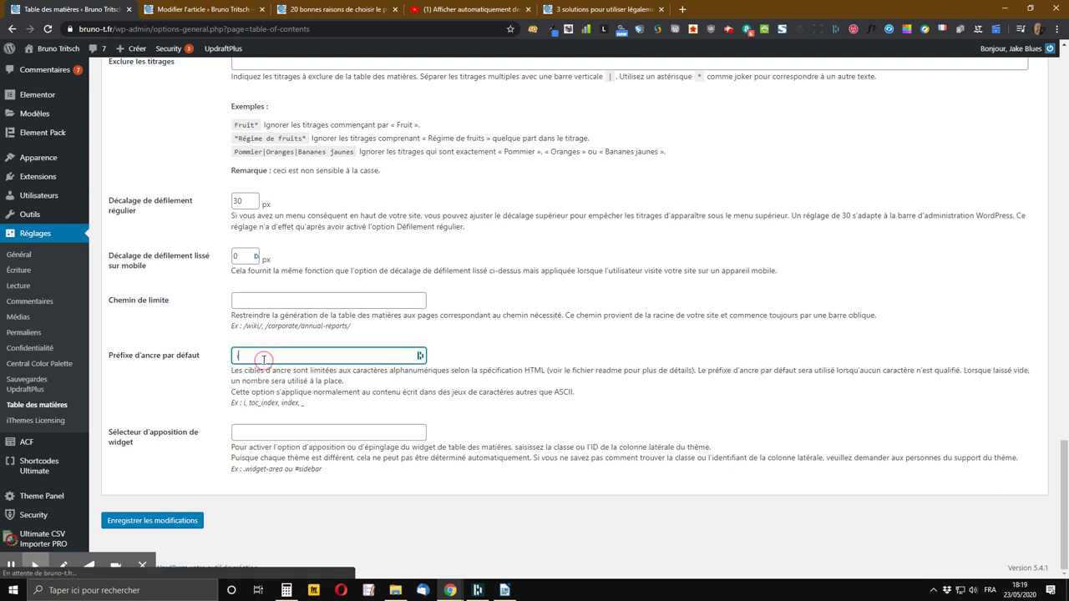
pyautogui.click(735, 393)
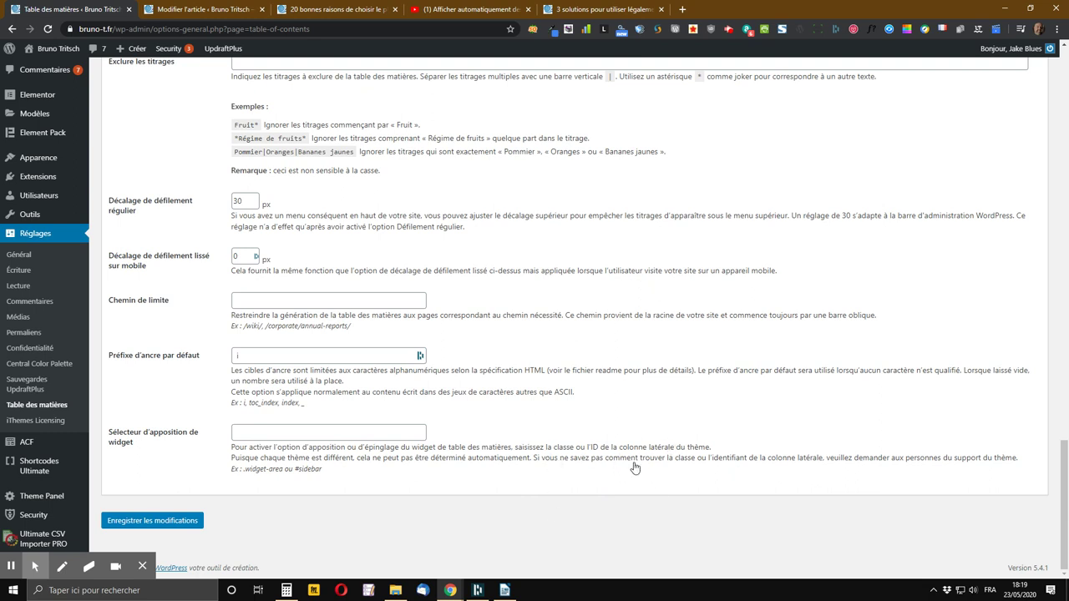
pyautogui.scroll(3, 219, 358)
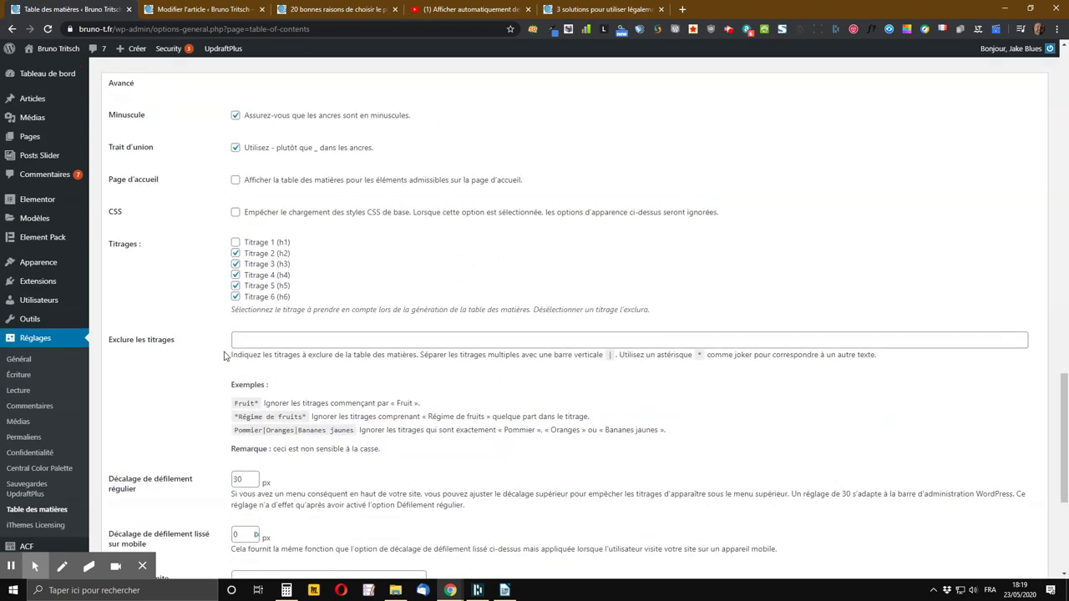
pyautogui.scroll(-3, 155, 484)
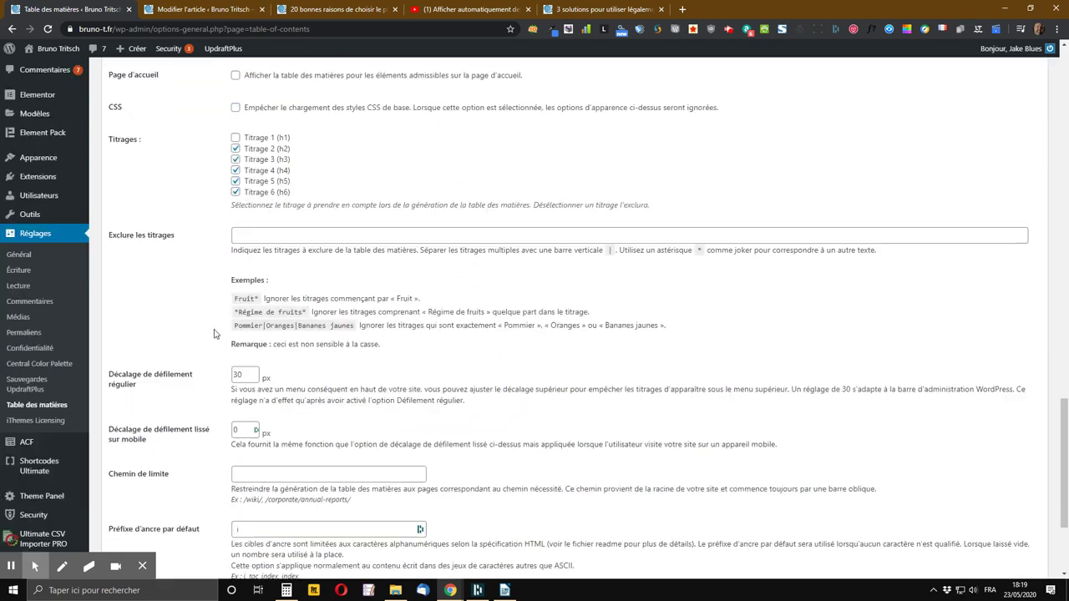
pyautogui.click(154, 524)
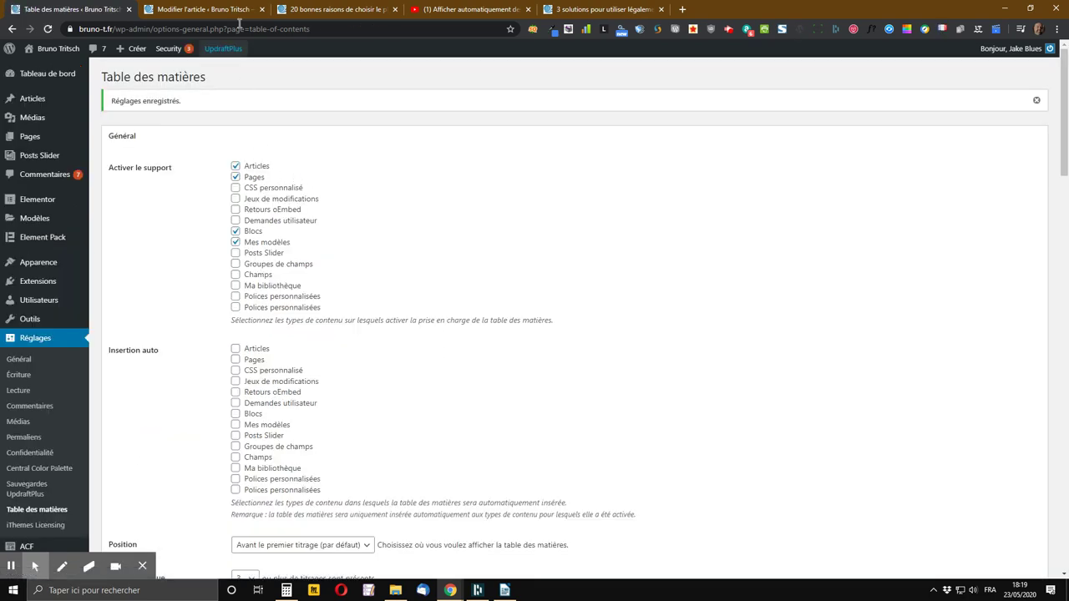
# - In the editor of the Infomaniak hosting article, enable "Insérer une table des matières" in the Table of Contents section
pyautogui.click(320, 7)
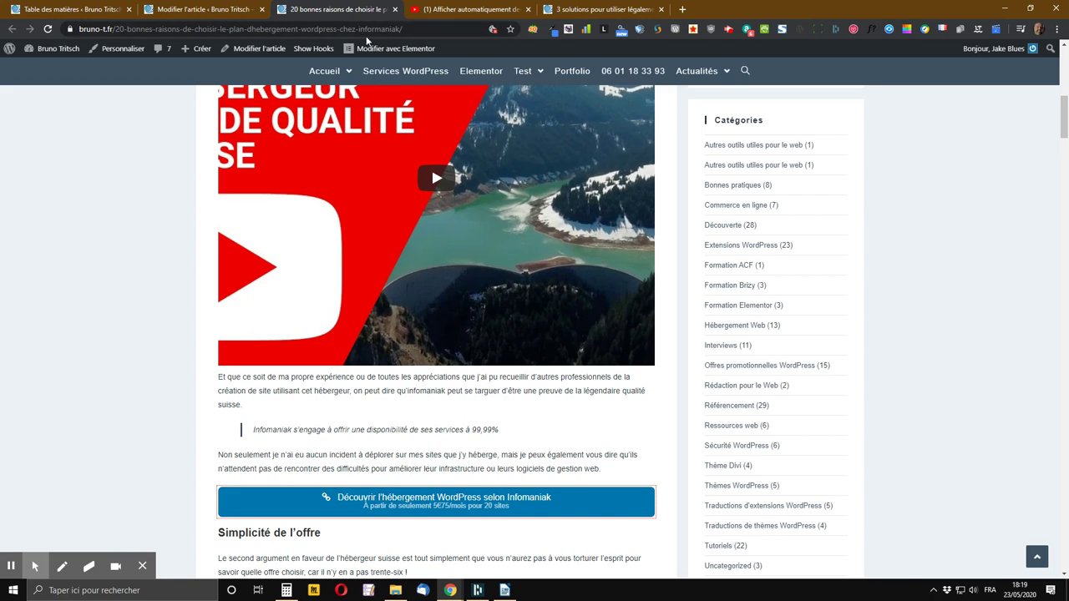
pyautogui.click(205, 9)
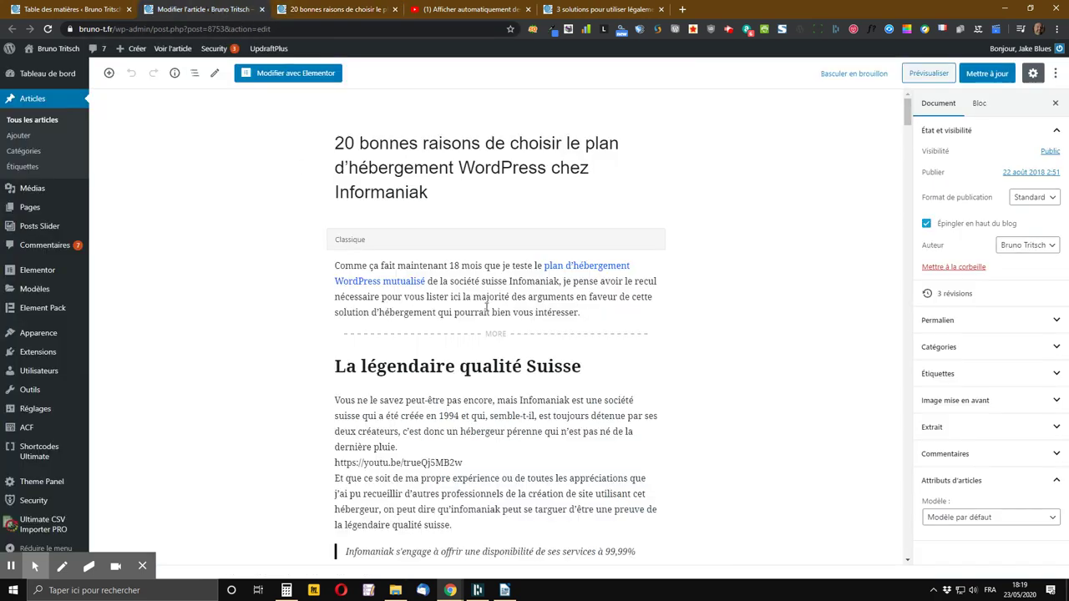
pyautogui.scroll(-5, 349, 192)
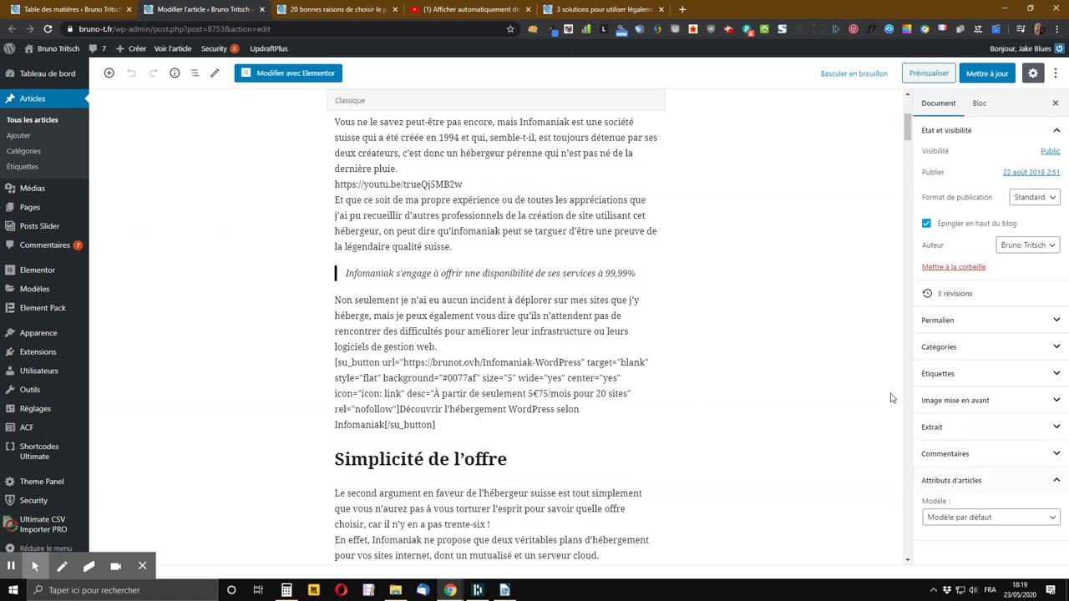
pyautogui.scroll(-2, 660, 405)
pyautogui.scroll(-8, 659, 402)
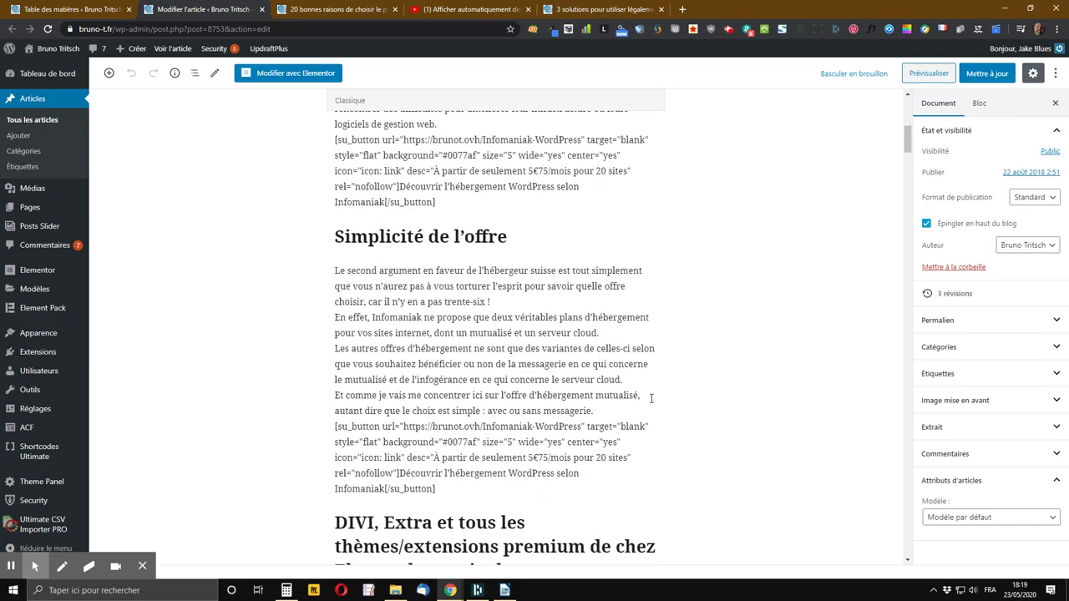
pyautogui.scroll(-15, 461, 358)
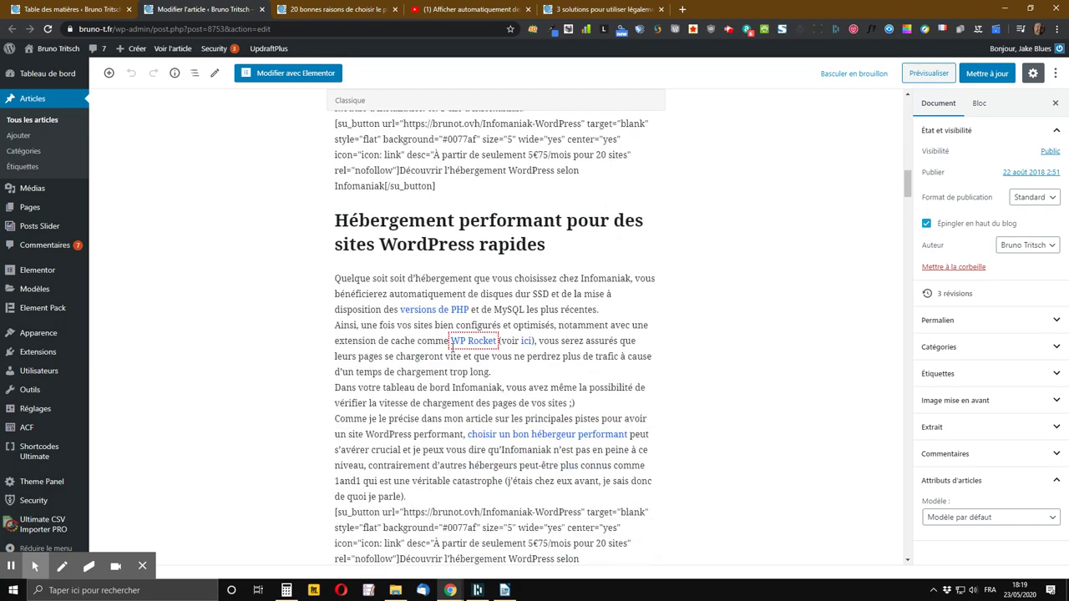
pyautogui.scroll(-15, 438, 354)
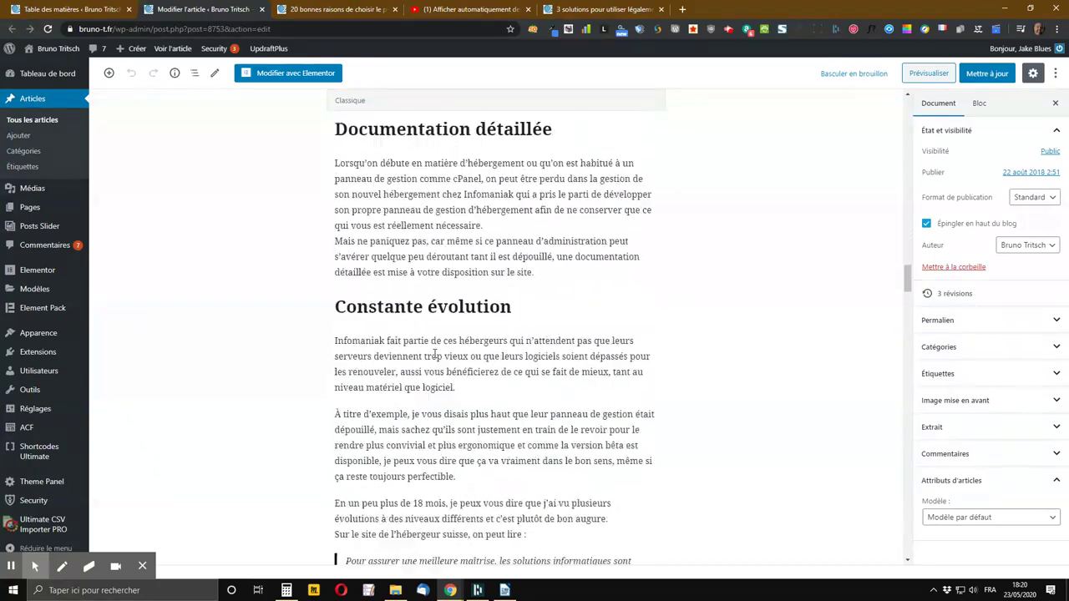
pyautogui.scroll(-15, 431, 355)
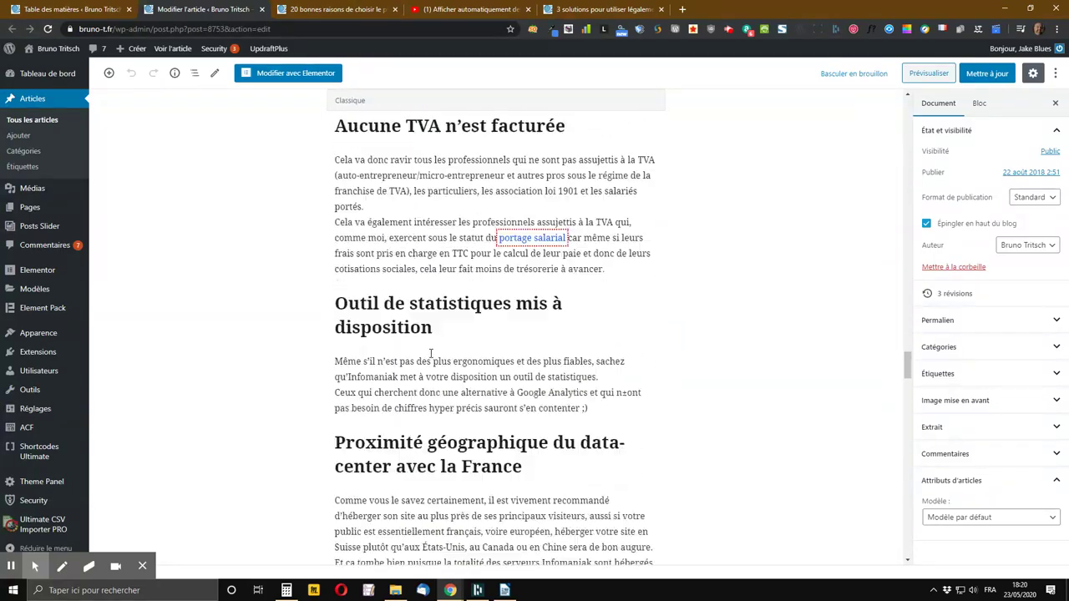
pyautogui.scroll(-12, 427, 359)
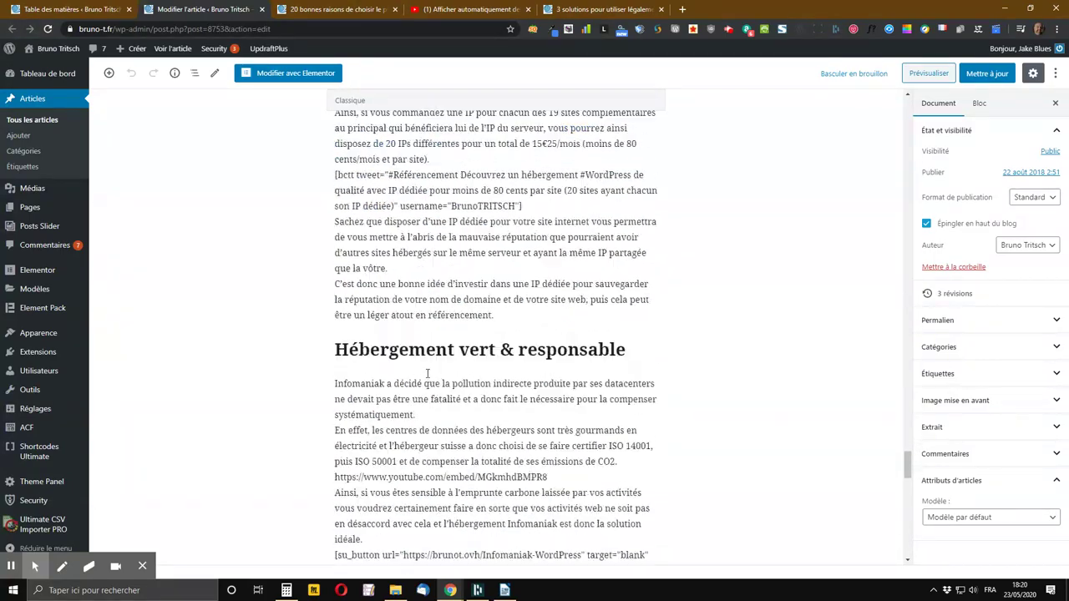
pyautogui.scroll(-3, 383, 390)
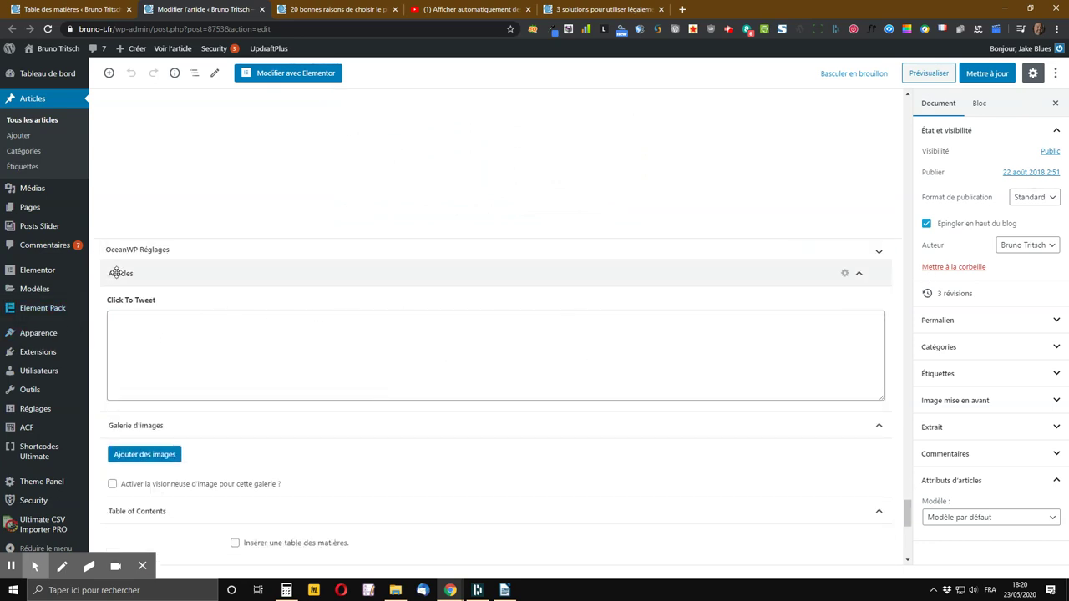
pyautogui.scroll(-2, 234, 301)
pyautogui.scroll(-2, 167, 290)
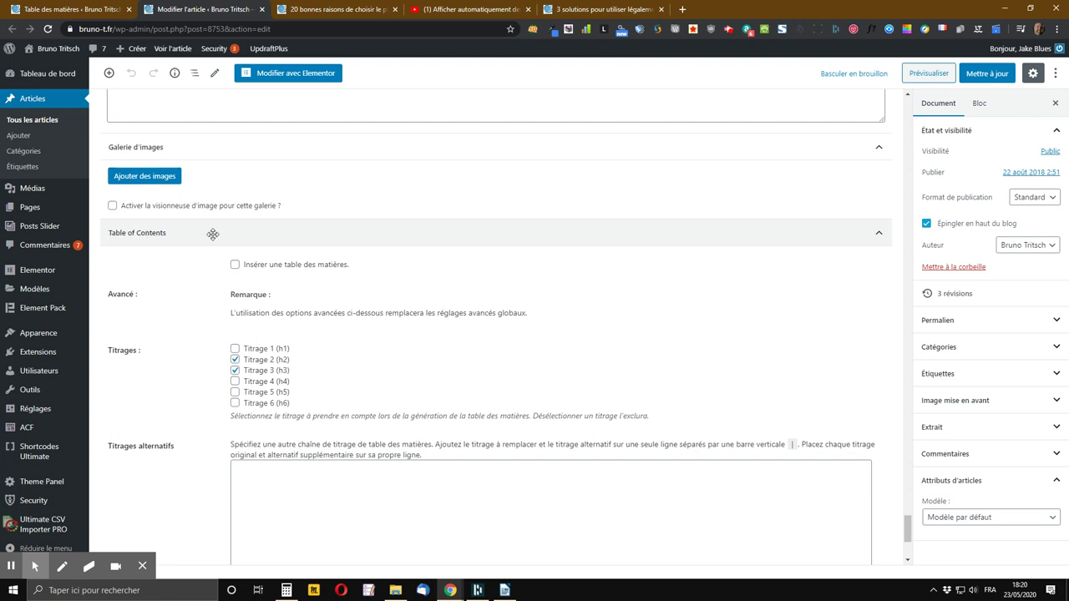
pyautogui.scroll(-1, 633, 265)
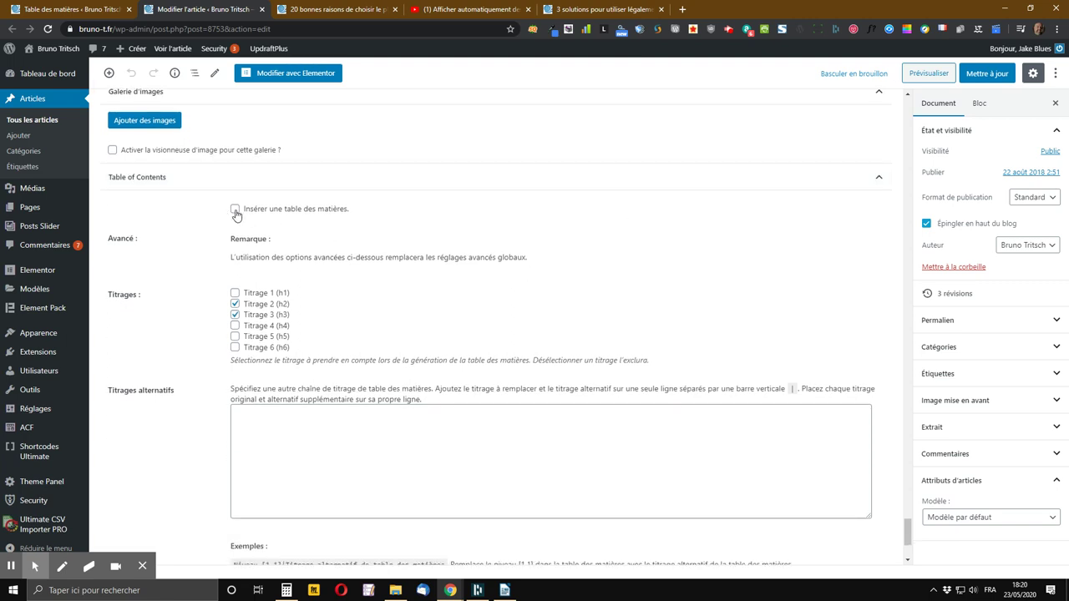
pyautogui.click(235, 212)
# - Review the global general and appearance settings of the table of contents that apply to the article
pyautogui.click(83, 7)
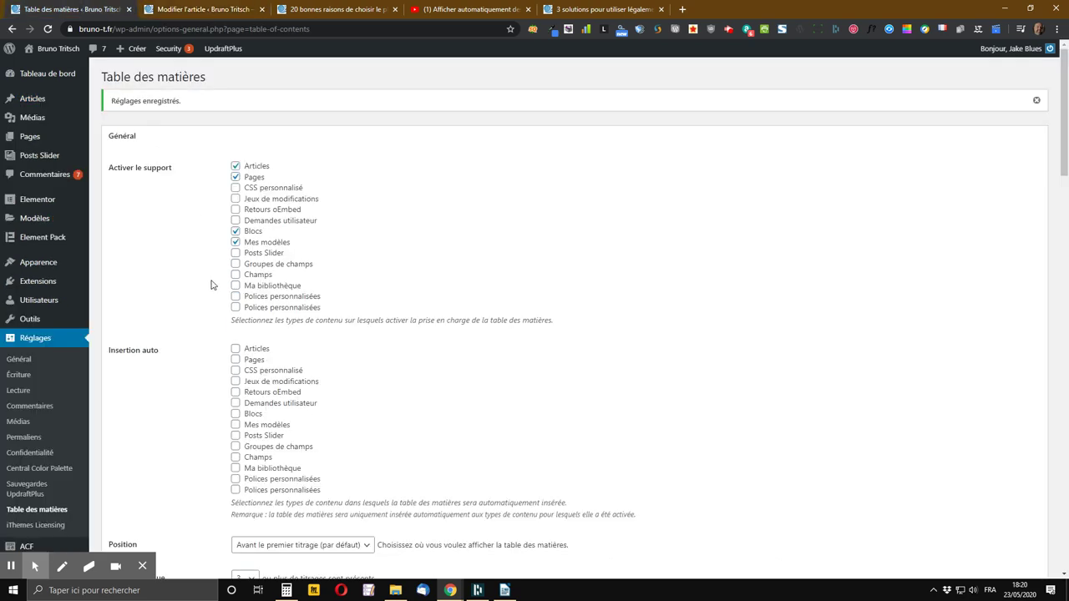
pyautogui.scroll(-4, 182, 304)
pyautogui.scroll(-3, 182, 299)
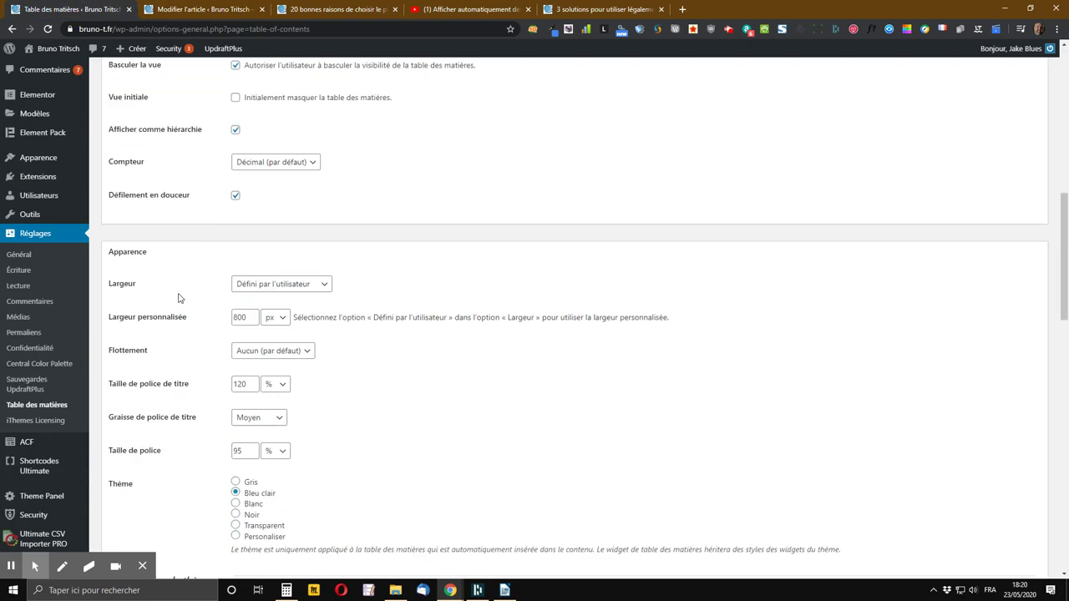
pyautogui.scroll(-3, 175, 296)
pyautogui.scroll(6, 171, 303)
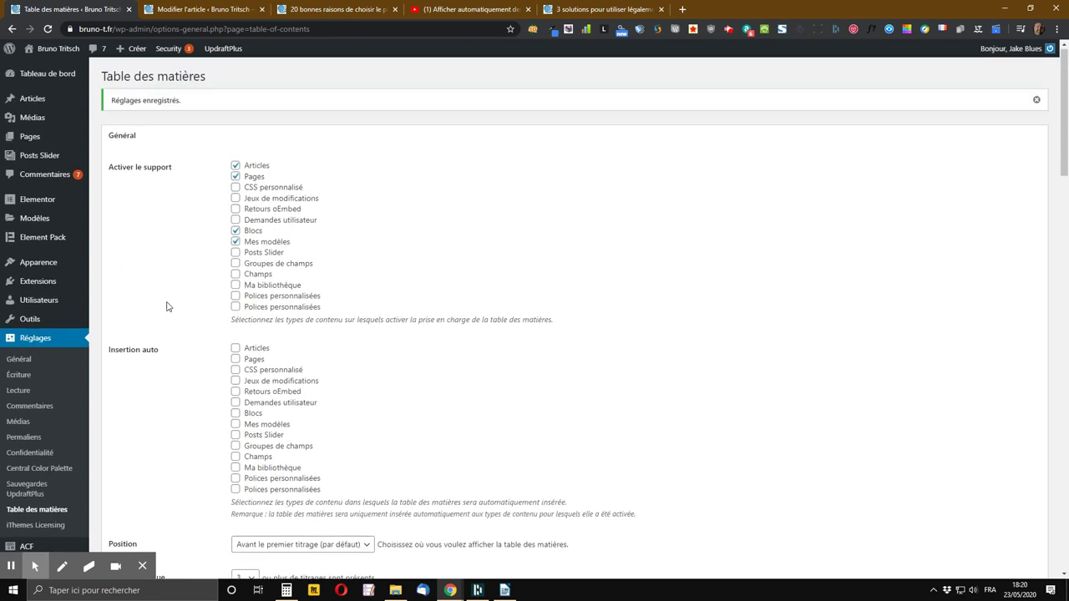
# - Include the h4 and h5 heading levels in the Infomaniak article's table of contents and update the article
pyautogui.click(232, 8)
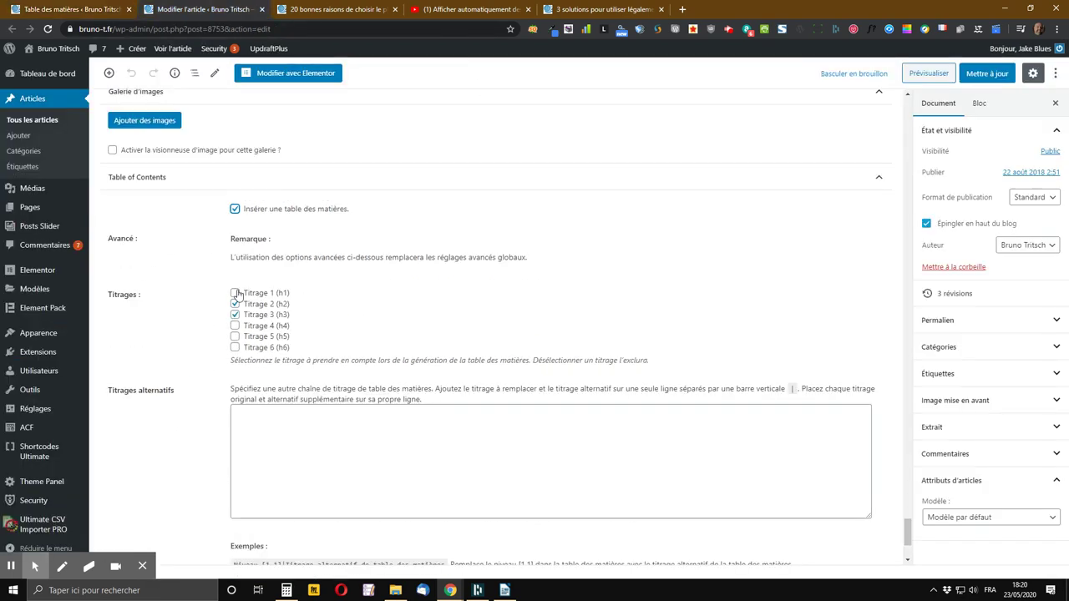
pyautogui.click(235, 325)
pyautogui.click(235, 336)
pyautogui.scroll(-2, 296, 387)
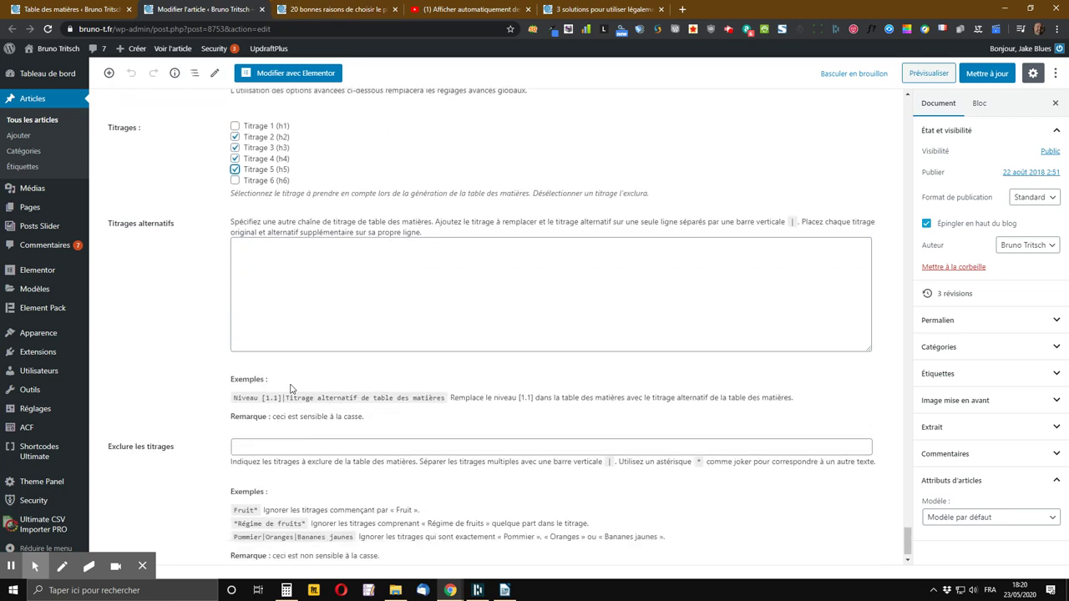
pyautogui.scroll(-1, 275, 334)
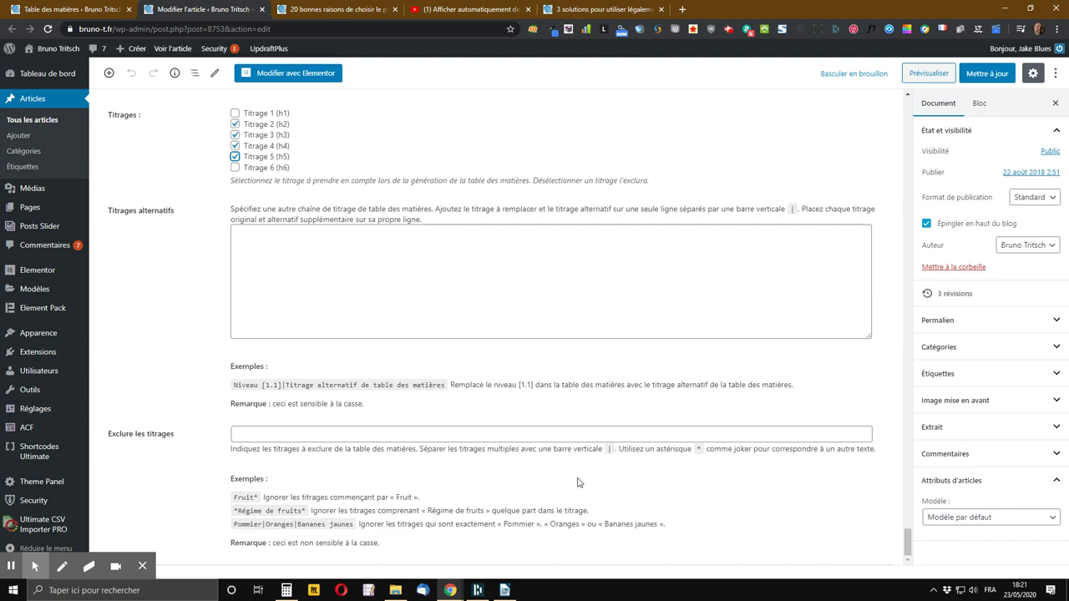
pyautogui.scroll(1, 554, 492)
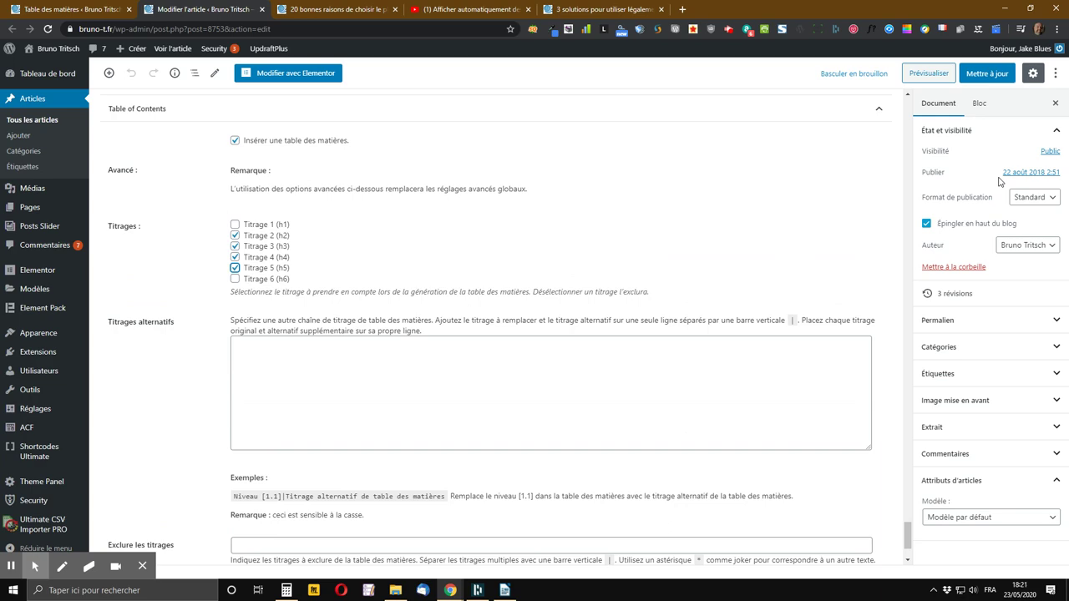
pyautogui.click(998, 75)
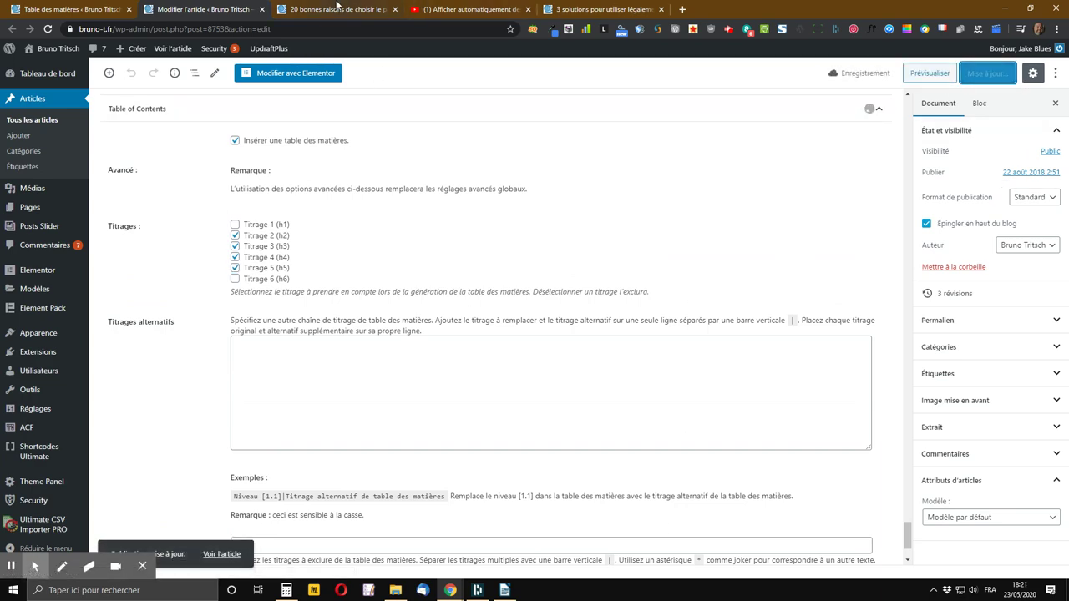
# - Reload the published Infomaniak article and view the Sommaire above its first heading
pyautogui.click(337, 8)
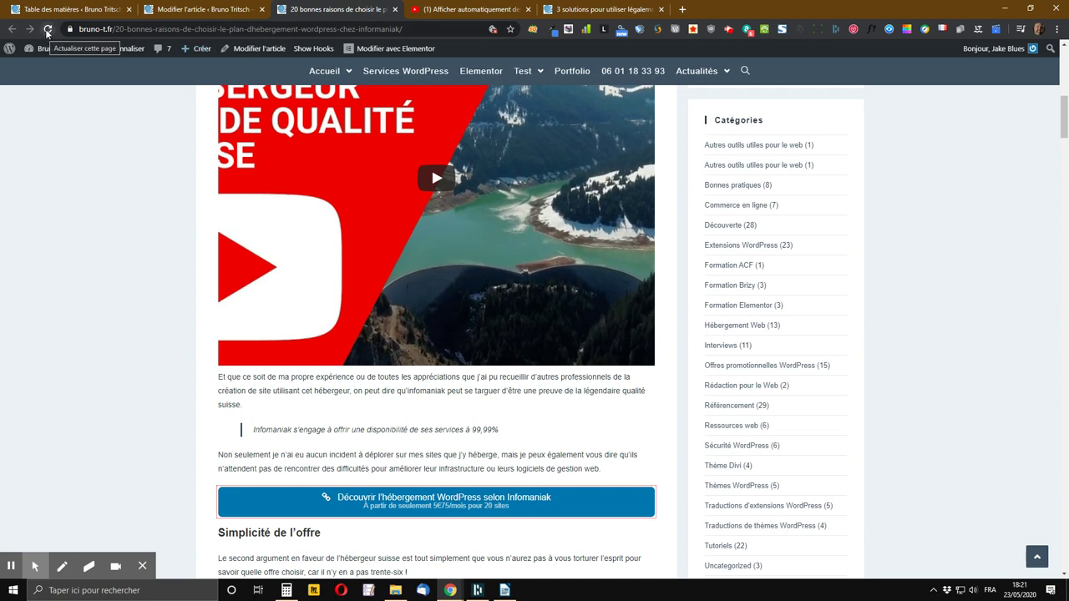
pyautogui.click(47, 30)
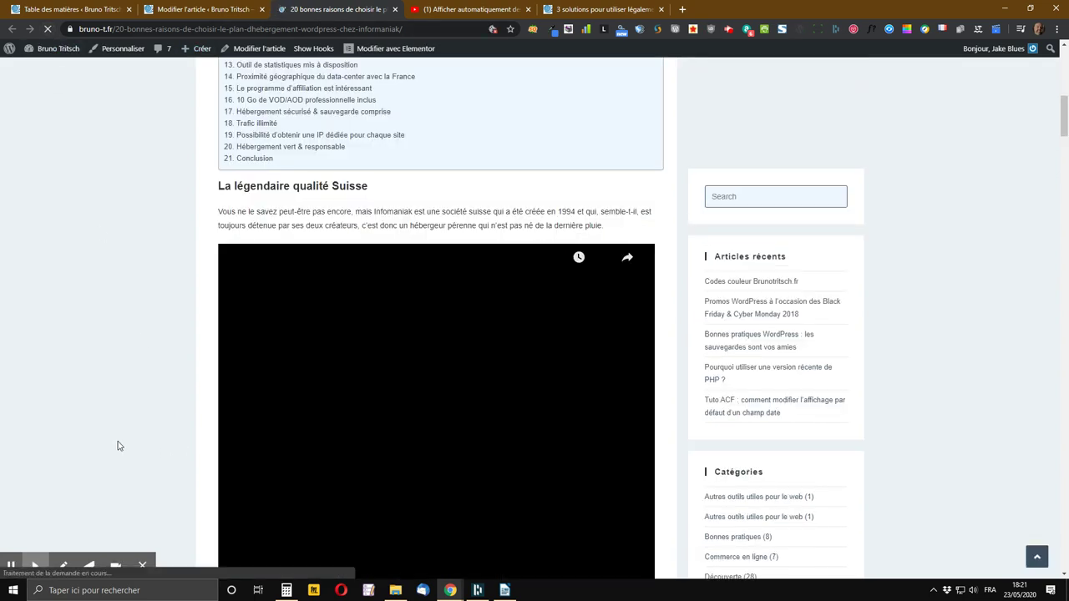
pyautogui.scroll(4, 95, 419)
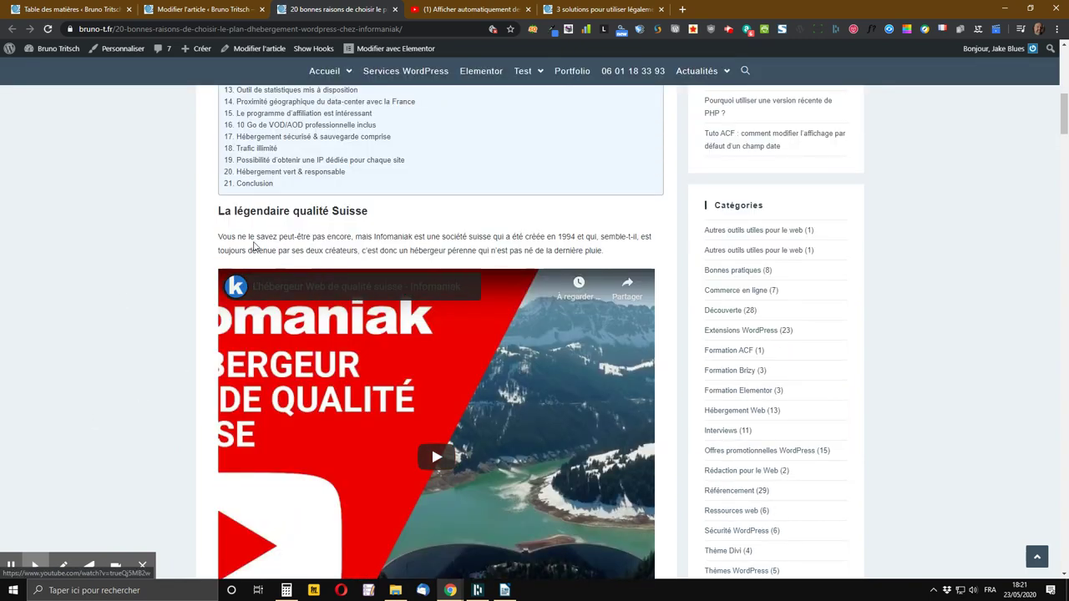
pyautogui.scroll(3, 90, 318)
pyautogui.scroll(2, 92, 326)
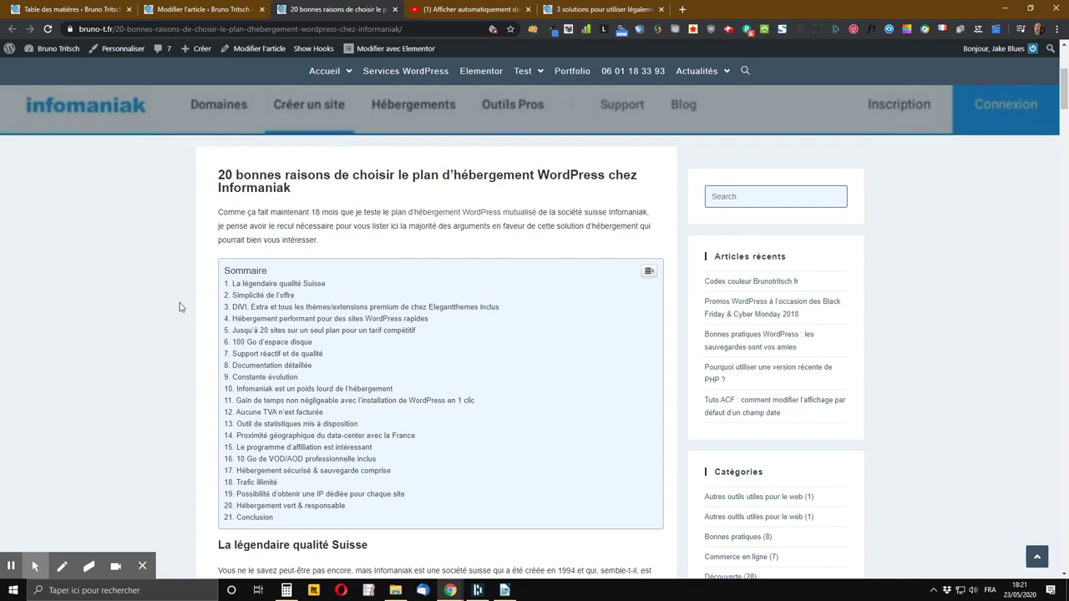
# - Test the Sommaire entry "Support réactif et de qualité" by following it to its section, and return to the Sommaire
pyautogui.click(261, 354)
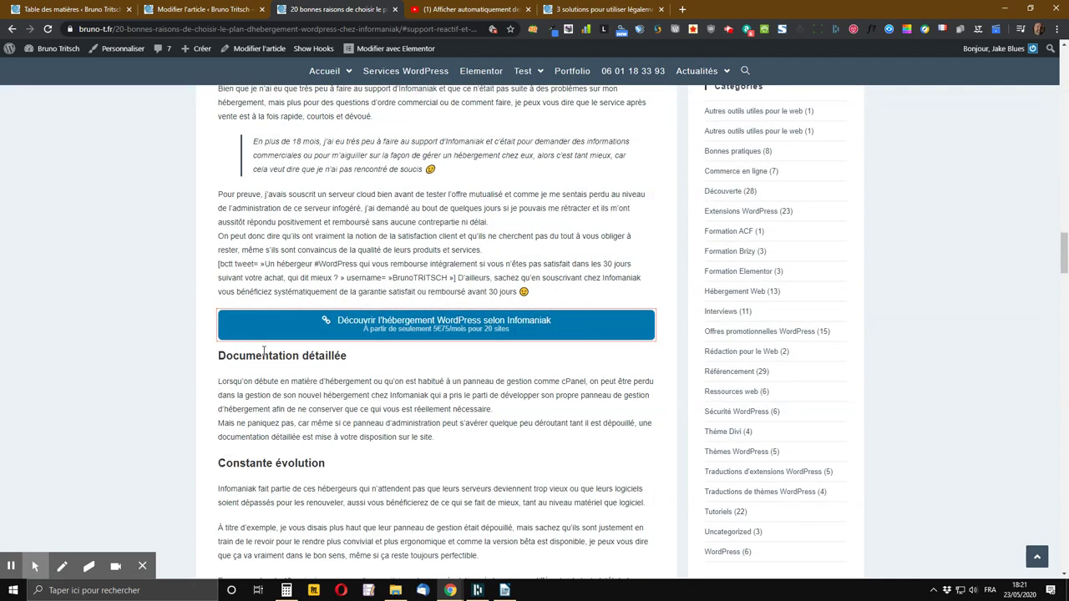
pyautogui.scroll(2, 269, 350)
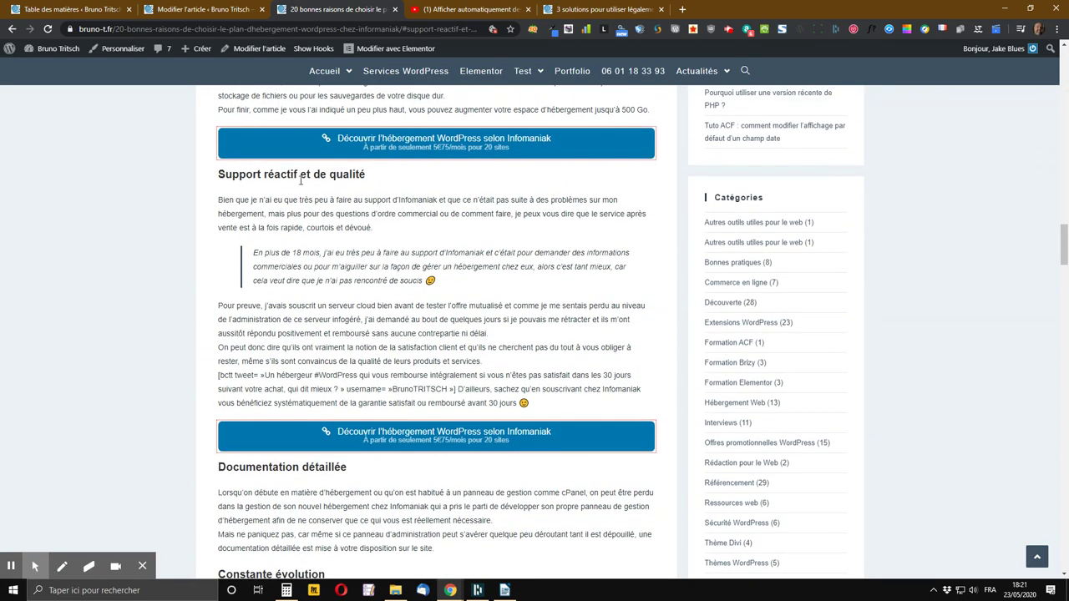
pyautogui.click(1037, 556)
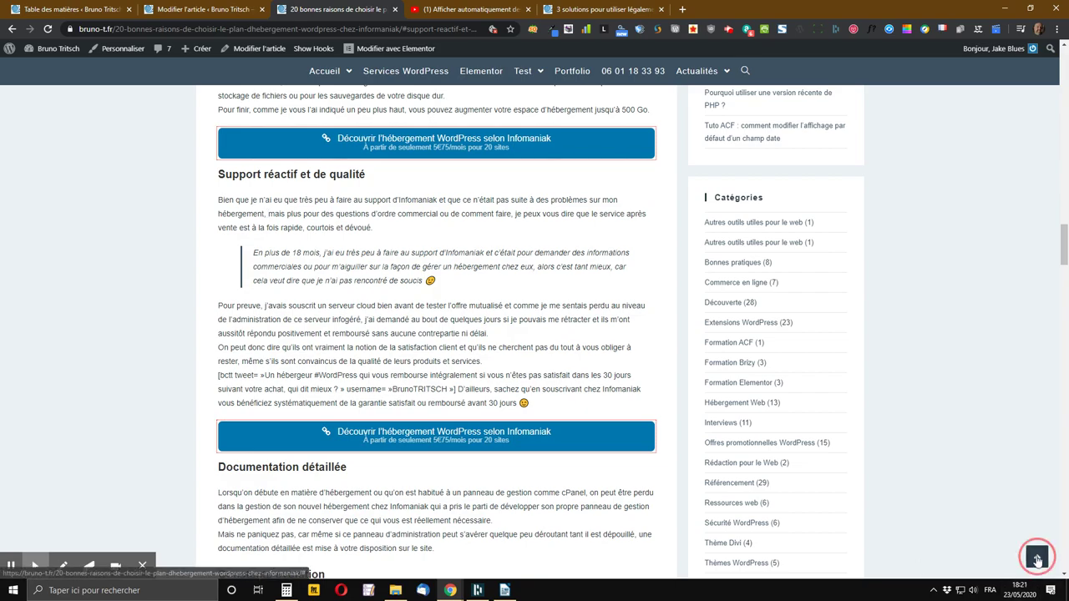
pyautogui.scroll(-5, 88, 429)
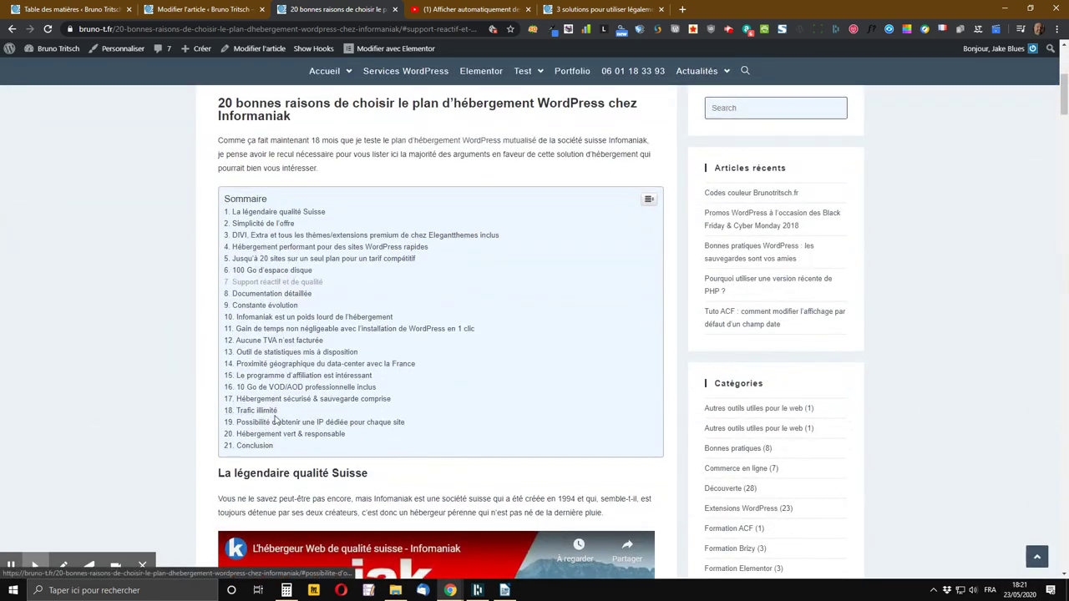
# - Follow the Sommaire entry "Trafic illimité" and view the section it leads to
pyautogui.click(258, 416)
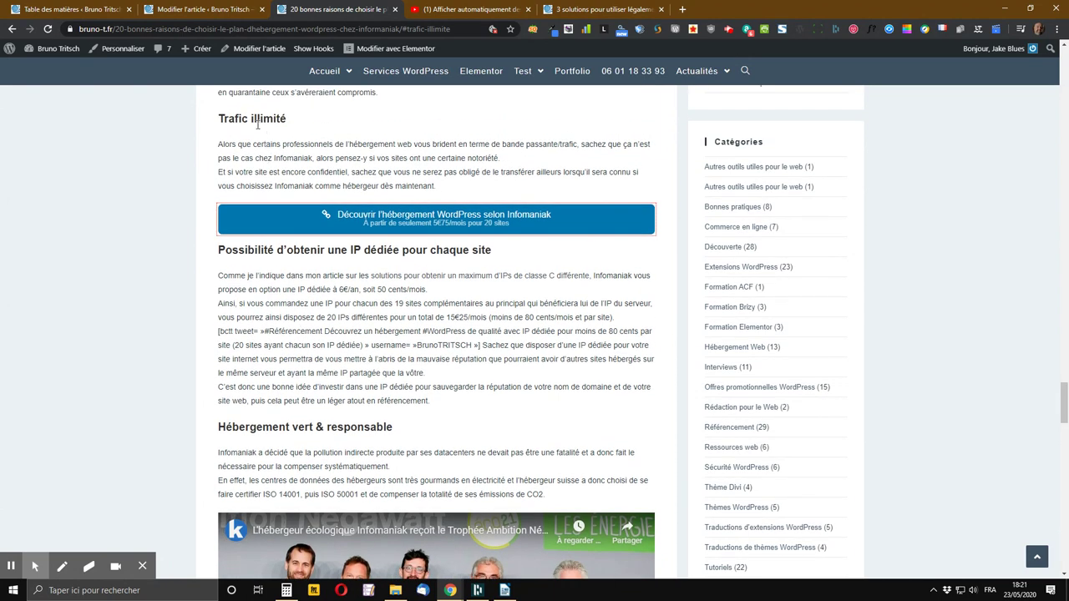
pyautogui.scroll(-1, 207, 142)
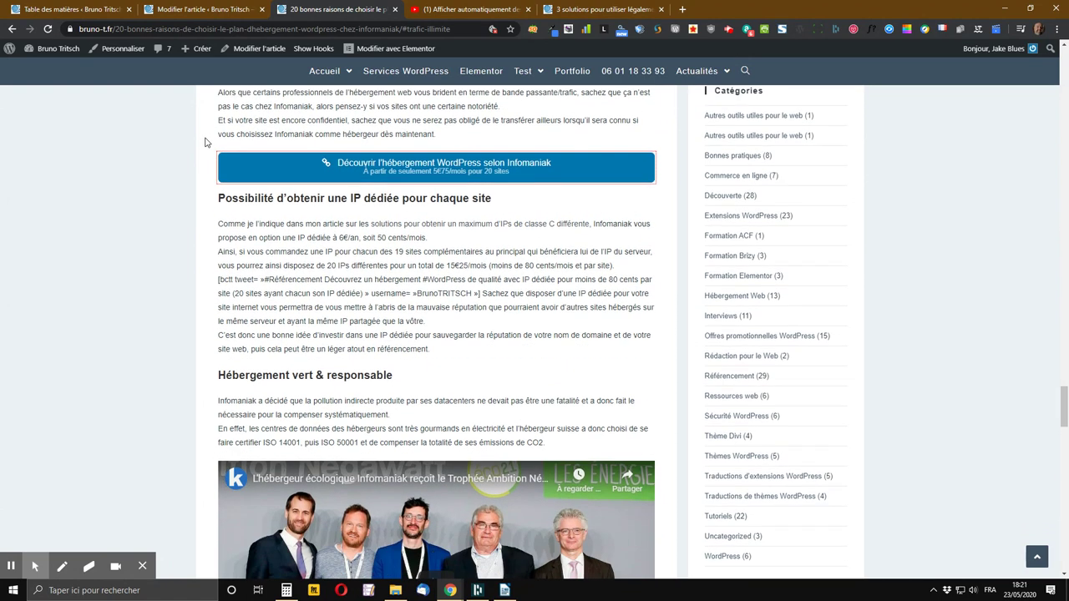
pyautogui.scroll(1, 206, 142)
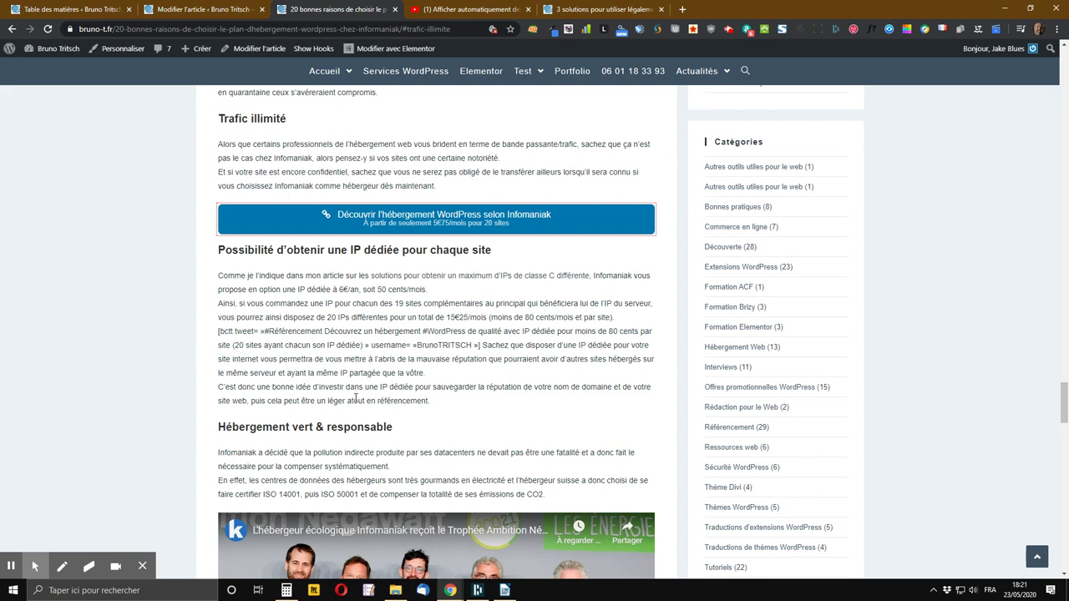
# - Switch to the open YouTube page of the video about automatic sommaires with Easy Table of Contents
pyautogui.click(448, 10)
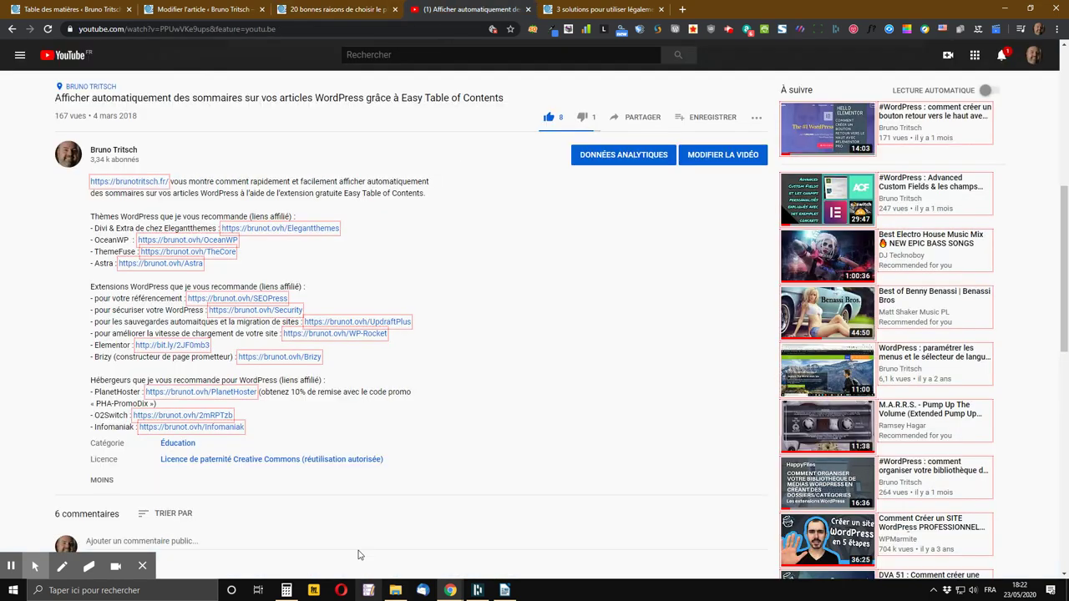